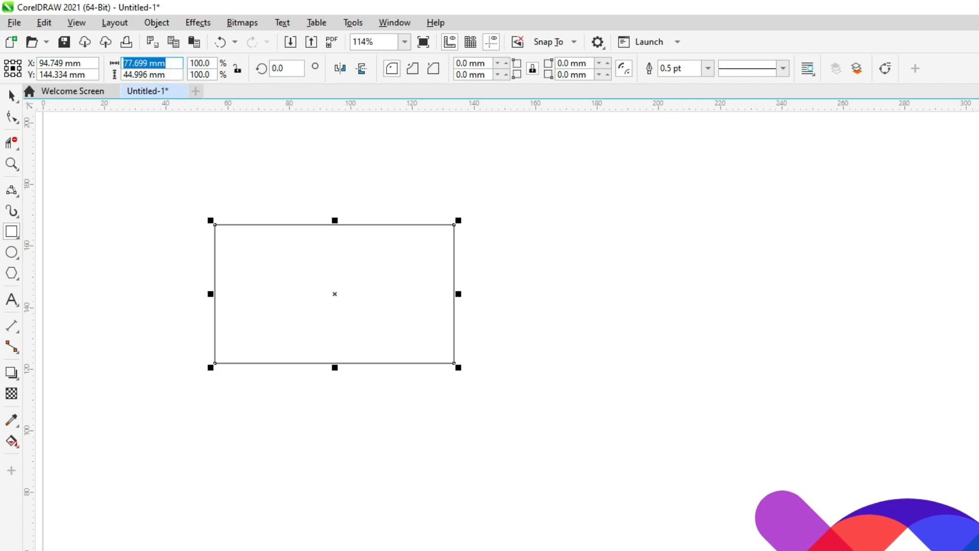
# Step: Resize the rectangle to 50 mm wide and 10 mm high
pyautogui.press('Tab')
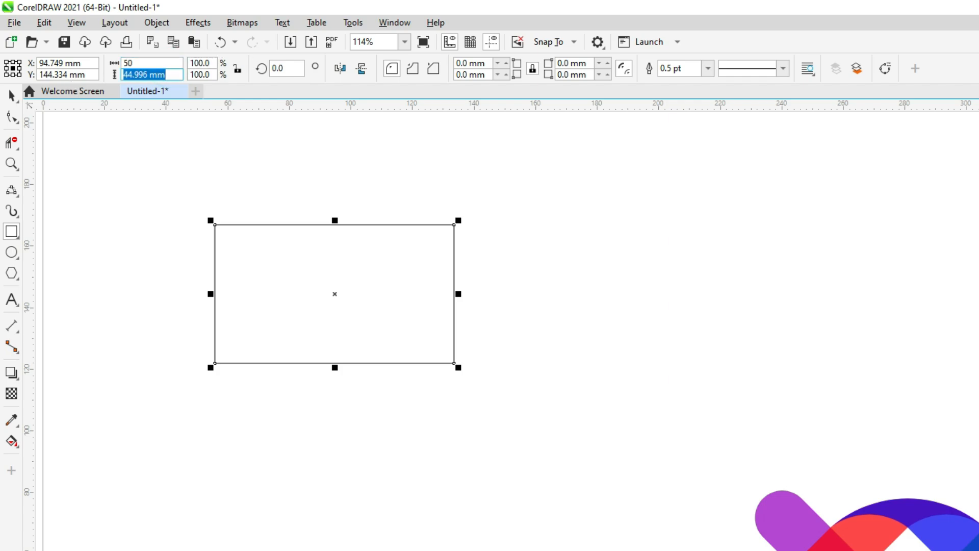
pyautogui.write('10')
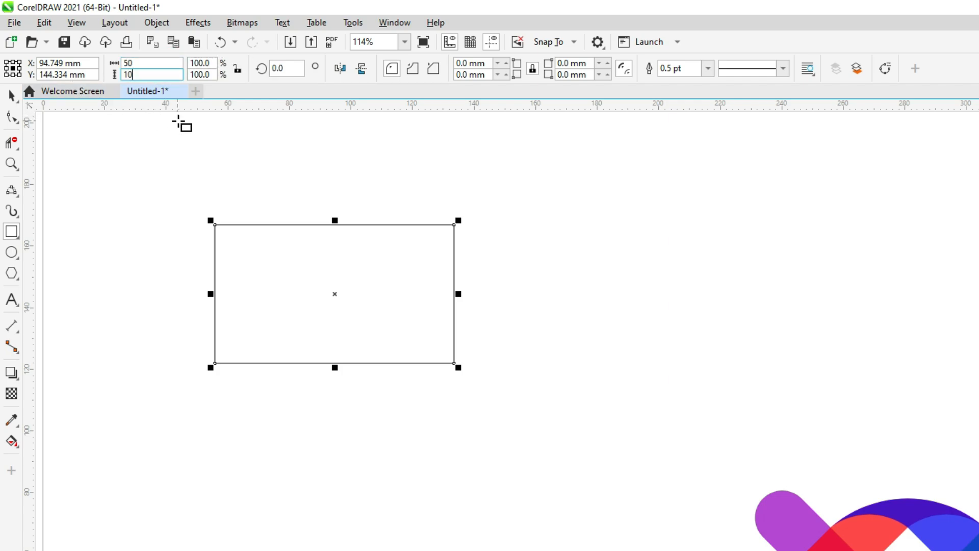
pyautogui.press('Return')
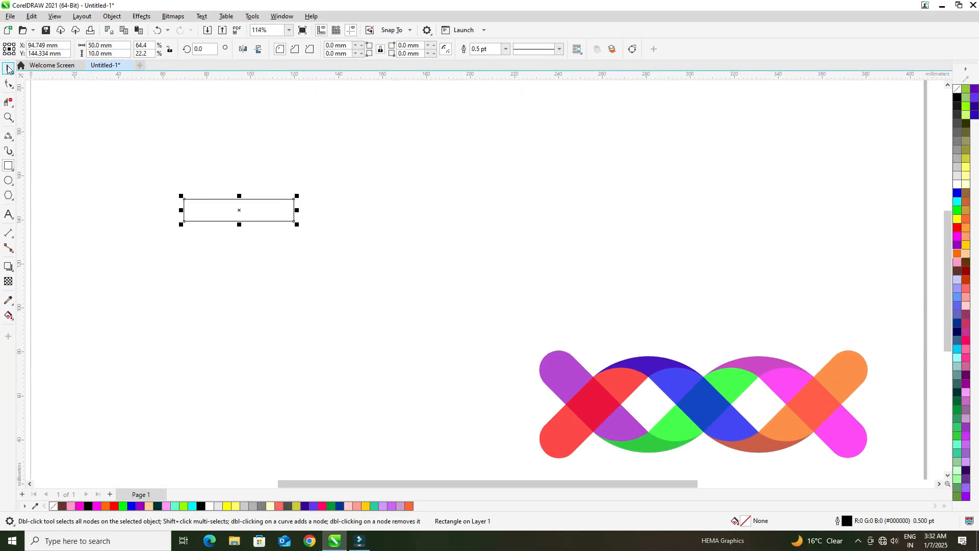
# Step: Move the rectangle to the right and slightly down, centring it at about X 131.7 mm, Y 138.5 mm
pyautogui.click(157, 133)
pyautogui.moveTo(259, 209); pyautogui.dragTo(292, 222)
pyautogui.scroll(1, 298, 193)
pyautogui.scroll(2, 309, 218)
pyautogui.scroll(2, 297, 225)
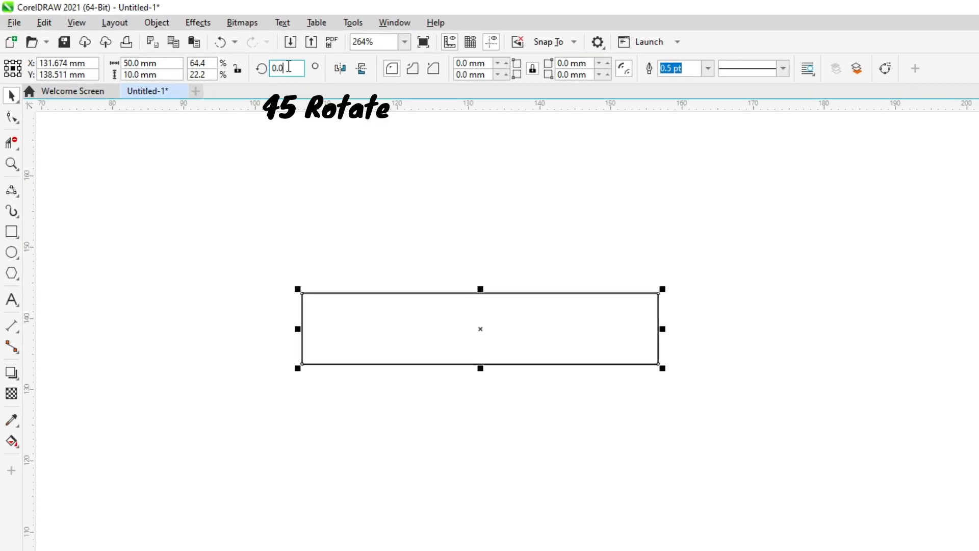
# Step: Rotate the rectangle 45 degrees and shift it slightly to the left on the page
pyautogui.moveTo(289, 66); pyautogui.dragTo(228, 107)
pyautogui.write('45')
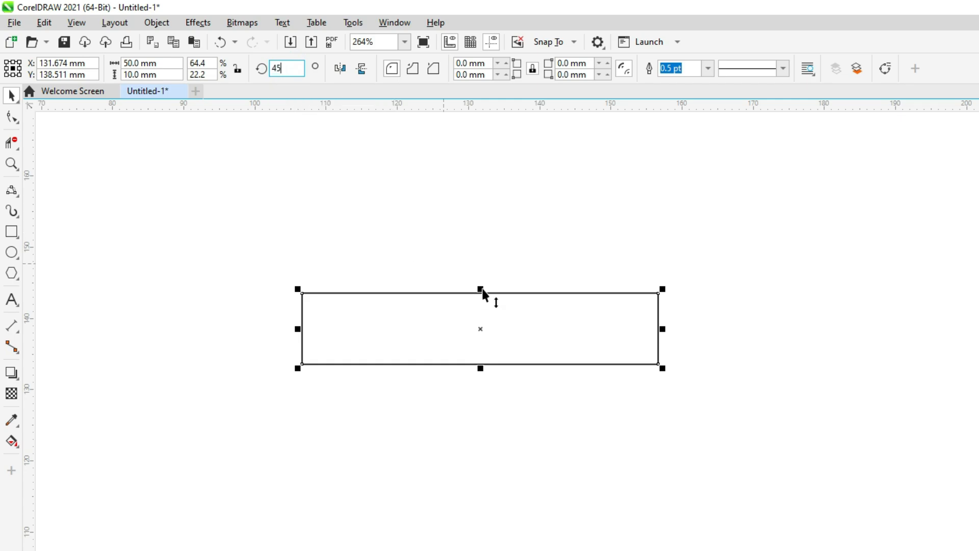
pyautogui.press('Return')
pyautogui.scroll(-2, 447, 346)
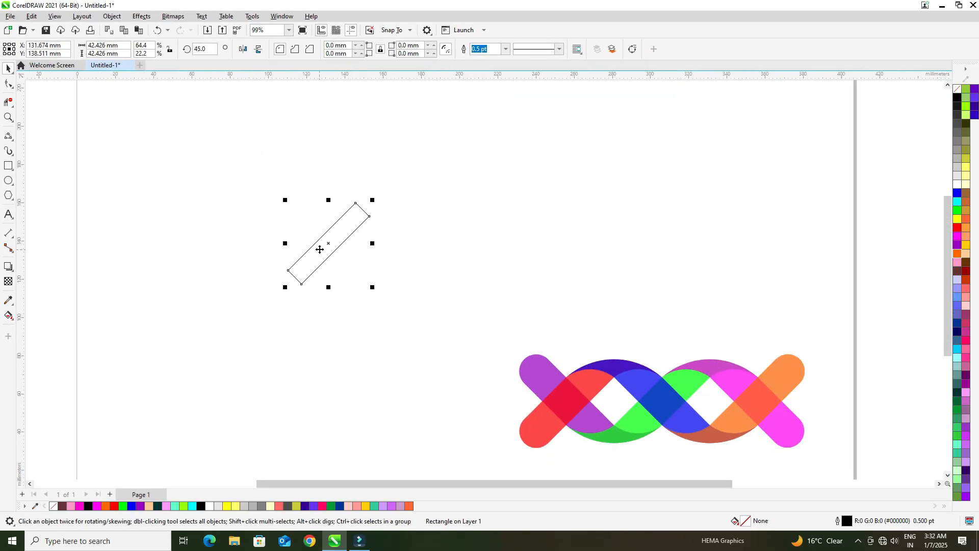
pyautogui.scroll(1, 438, 351)
pyautogui.moveTo(317, 245); pyautogui.dragTo(297, 250)
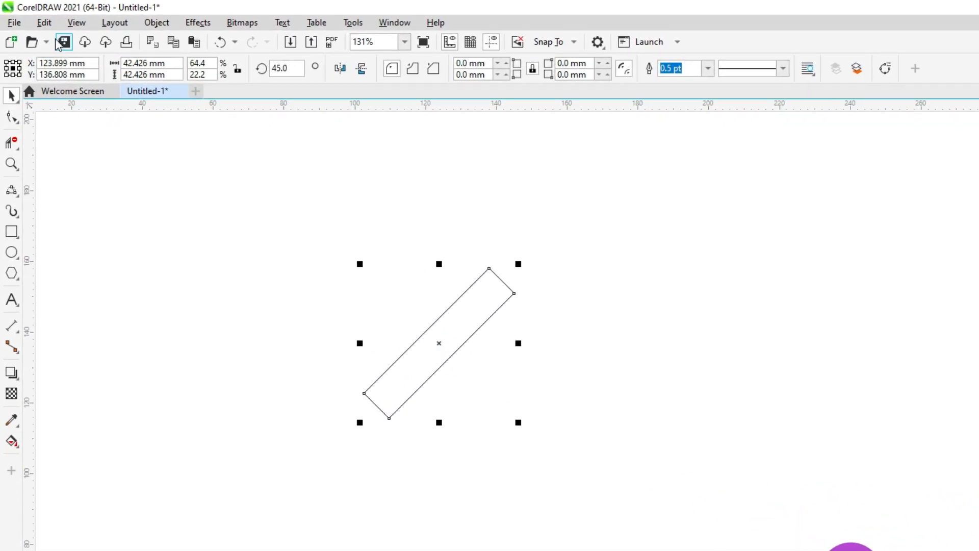
# Step: Copy and paste the rotated bar in place, and mirror the copy horizontally so the two bars form an X
pyautogui.click(44, 22)
pyautogui.click(83, 105)
pyautogui.click(41, 24)
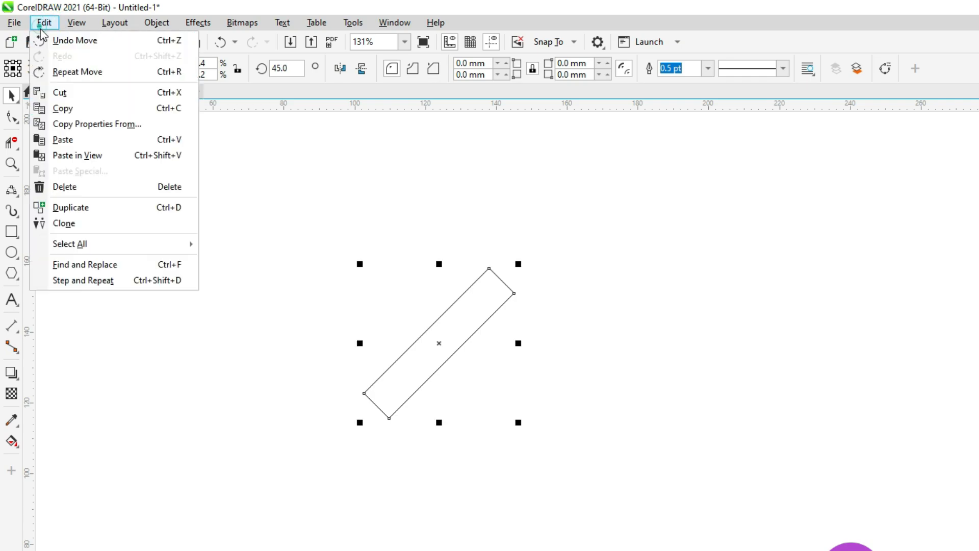
pyautogui.click(70, 138)
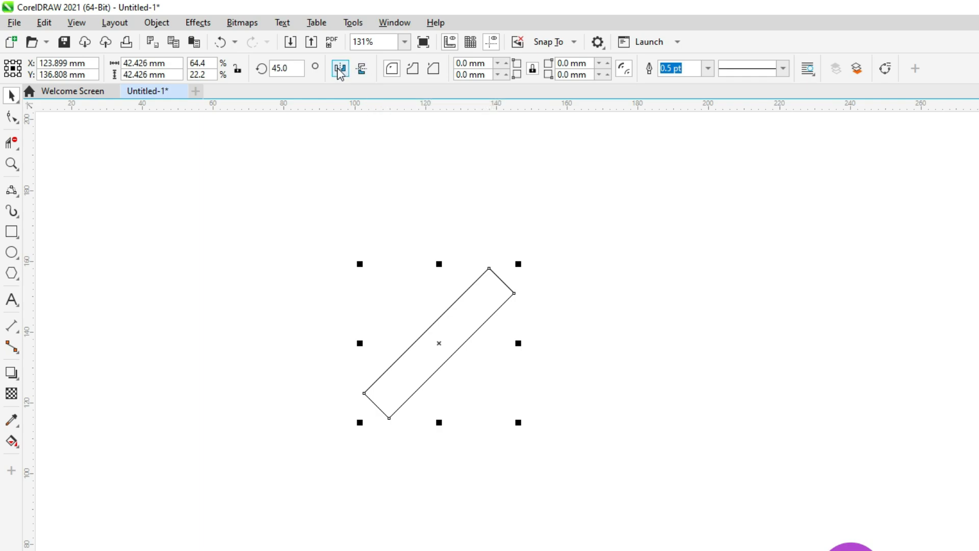
pyautogui.click(341, 69)
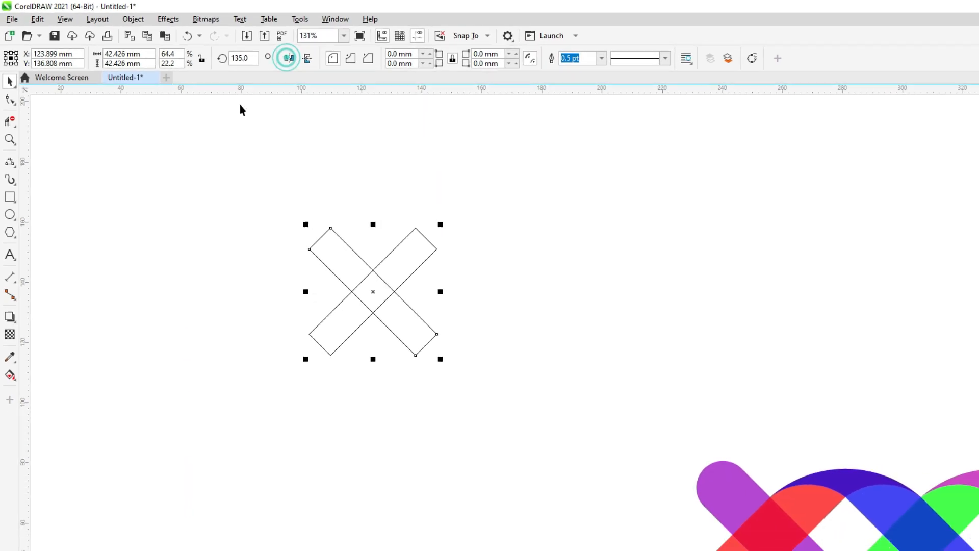
pyautogui.click(223, 226)
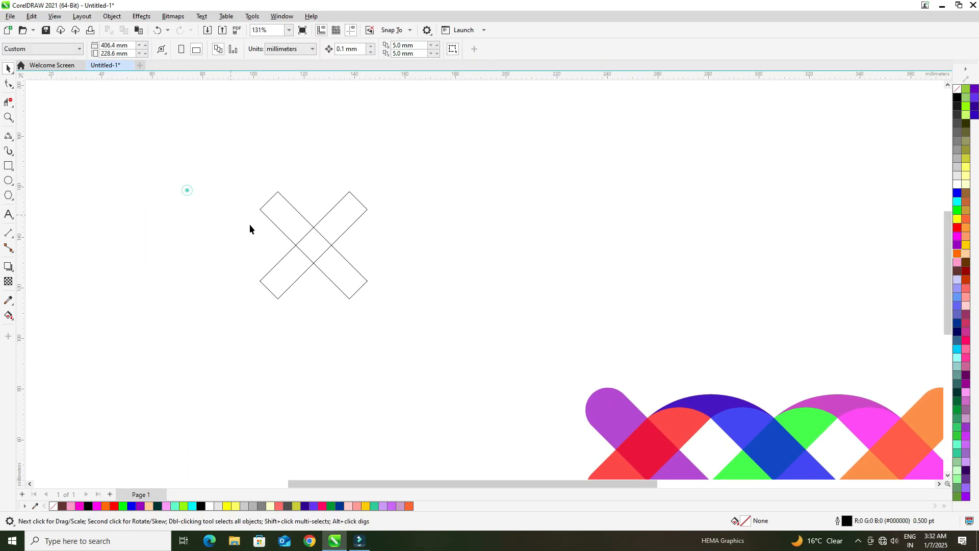
# Step: Copy the X straight down so its upper corners meet the original's lower corners, and repeat for a third stacked X
pyautogui.scroll(2, 424, 343)
pyautogui.moveTo(452, 313); pyautogui.dragTo(452, 313)
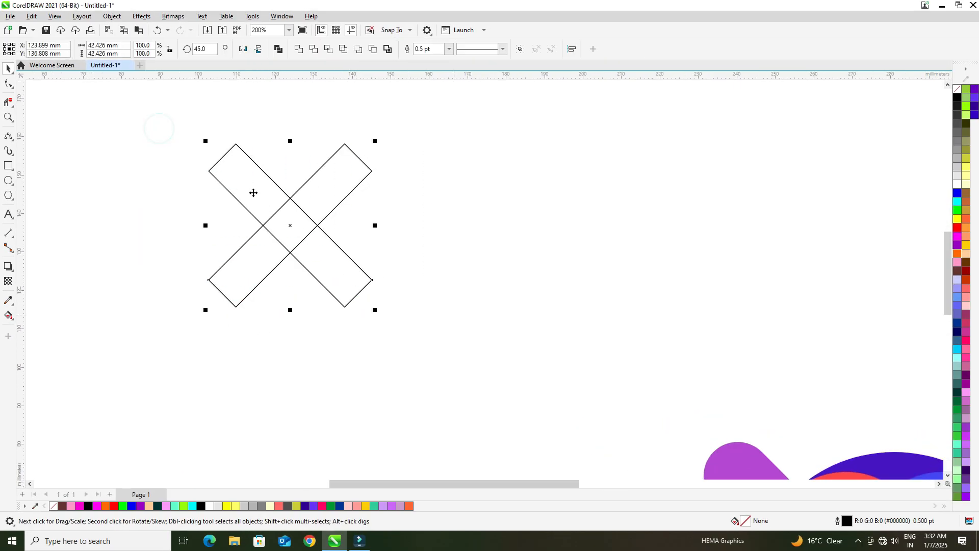
pyautogui.moveTo(212, 184); pyautogui.dragTo(209, 280)
pyautogui.scroll(-3, 266, 269)
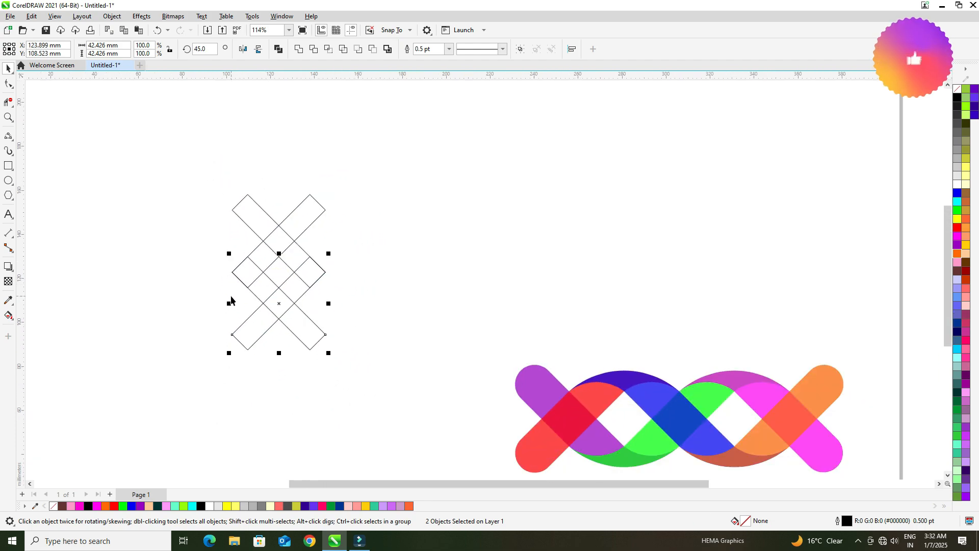
pyautogui.hotkey('ctrl', 'r')
pyautogui.scroll(-2, 204, 319)
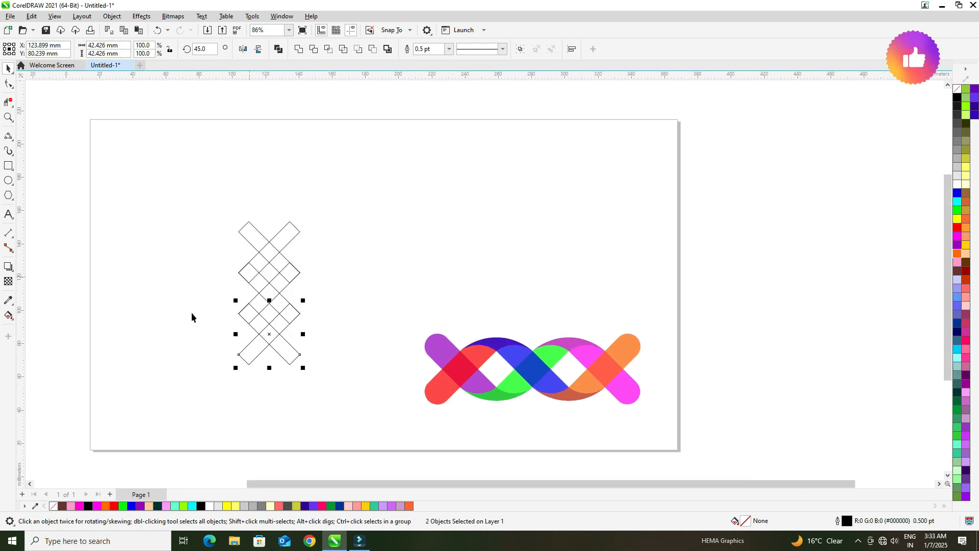
pyautogui.scroll(3, 193, 312)
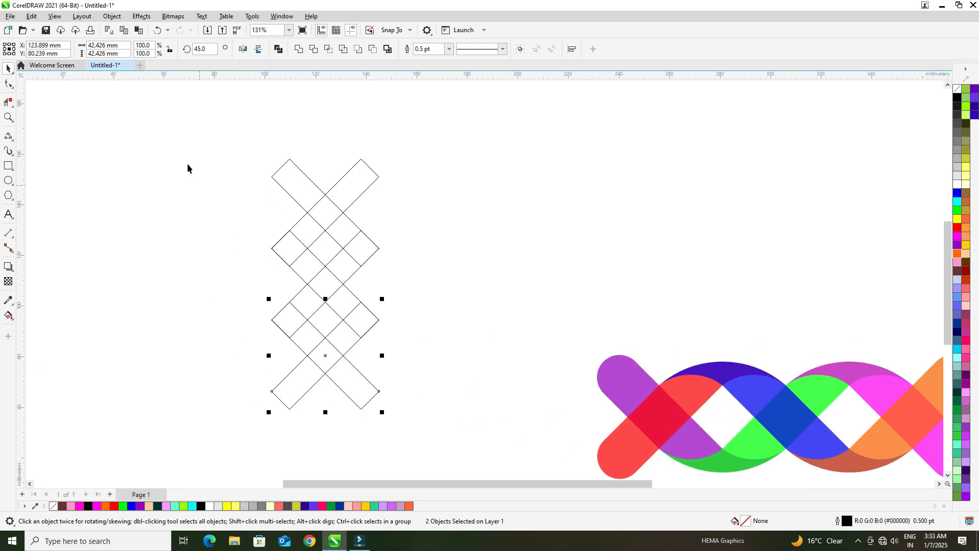
# Step: Move all six bars together to the right, centring the lattice at about X 152.5 mm, Y 117.7 mm
pyautogui.moveTo(414, 393); pyautogui.dragTo(414, 394)
pyautogui.moveTo(321, 297); pyautogui.dragTo(393, 278)
pyautogui.scroll(-2, 356, 277)
pyautogui.scroll(1, 359, 240)
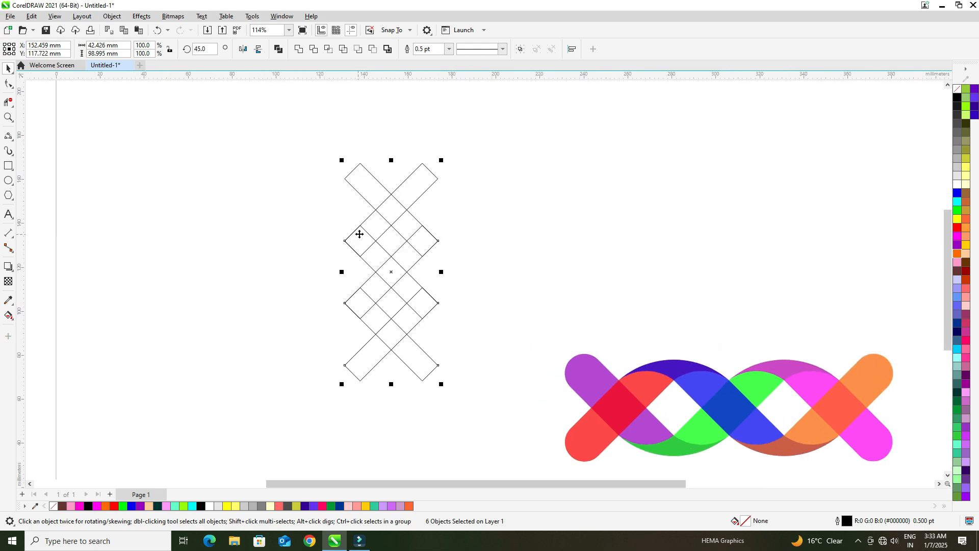
pyautogui.scroll(2, 379, 263)
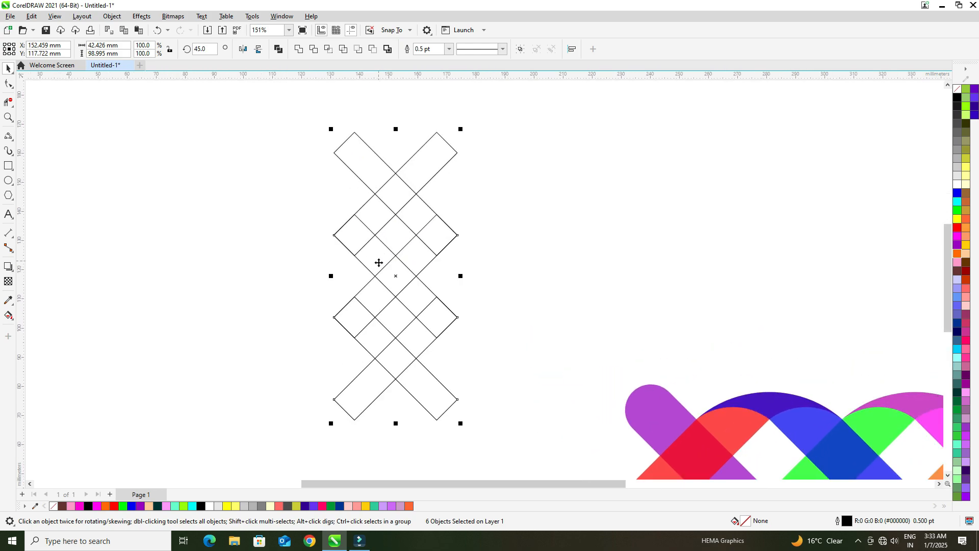
pyautogui.click(227, 193)
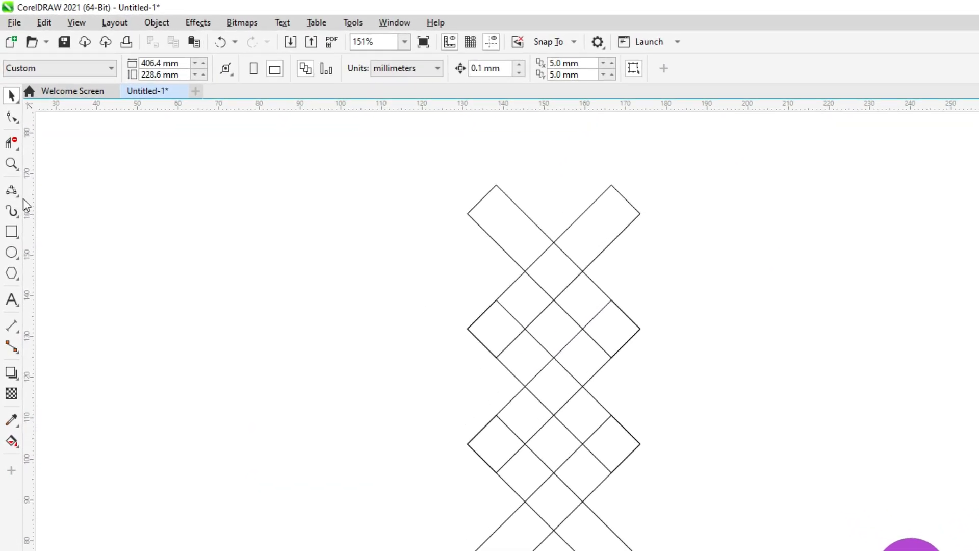
# Step: Draw a 3-Point Curve about 28 mm tall joining the lattice's upper two outer-left crossings, bulging about 6.4 mm to the left
pyautogui.click(17, 198)
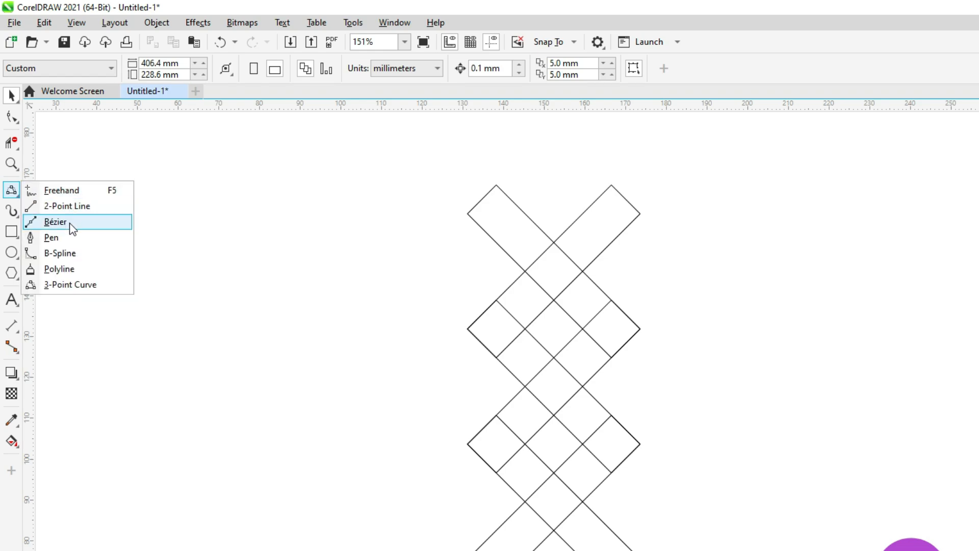
pyautogui.click(68, 284)
pyautogui.scroll(1, 547, 325)
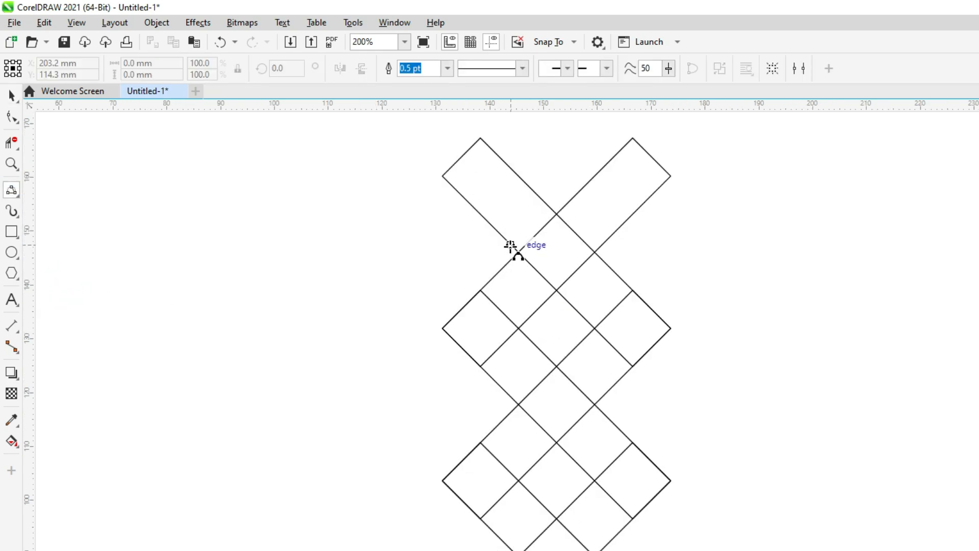
pyautogui.moveTo(519, 253); pyautogui.dragTo(518, 405)
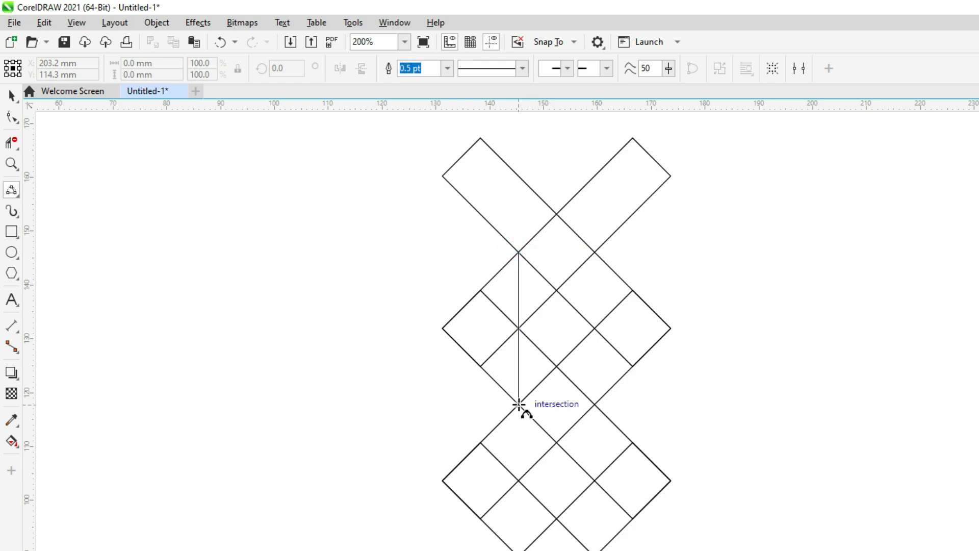
pyautogui.click(485, 335)
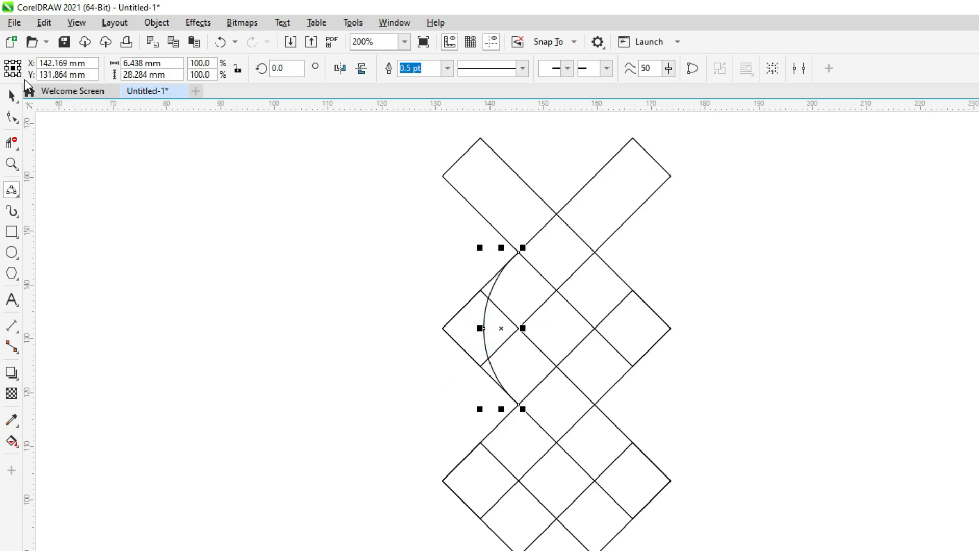
pyautogui.click(13, 96)
pyautogui.click(234, 251)
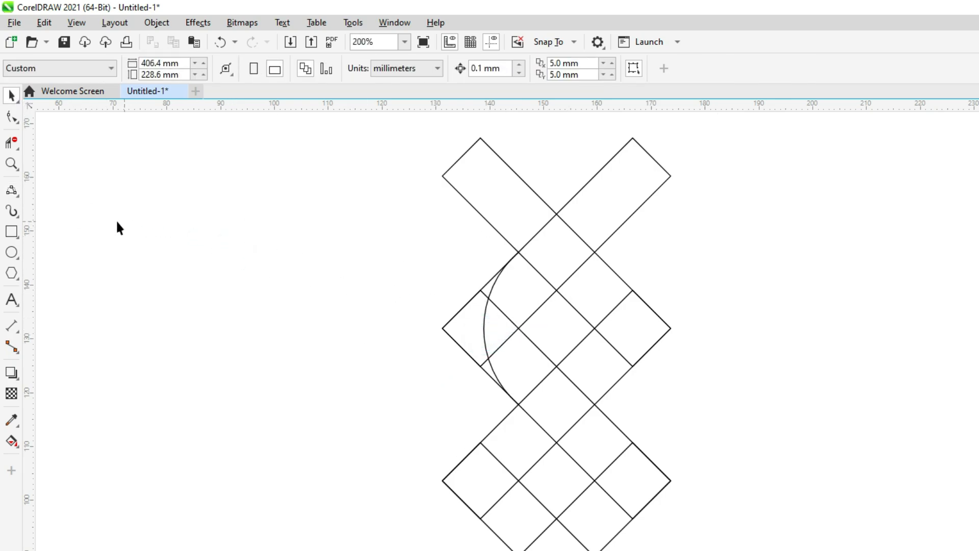
# Step: Draw a smaller 3-Point Curve about 14 mm tall from the large arc's upper end to the next crossing below, bulging left about 2.6 mm
pyautogui.click(18, 196)
pyautogui.click(19, 199)
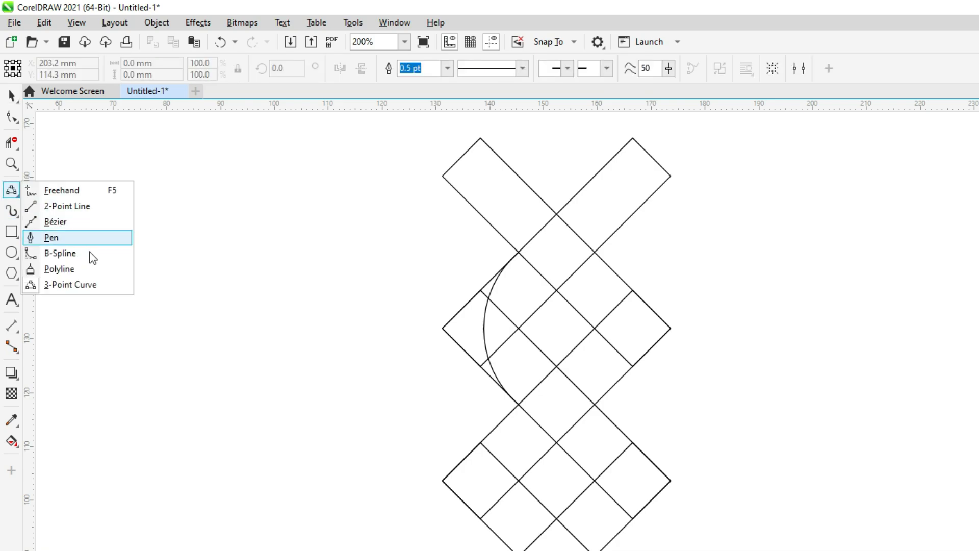
pyautogui.click(95, 283)
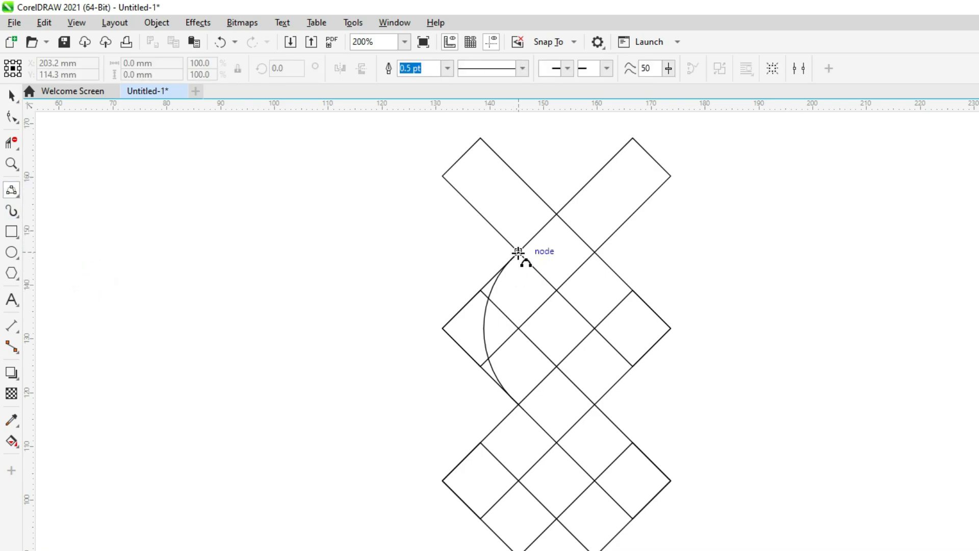
pyautogui.moveTo(519, 252); pyautogui.dragTo(519, 329)
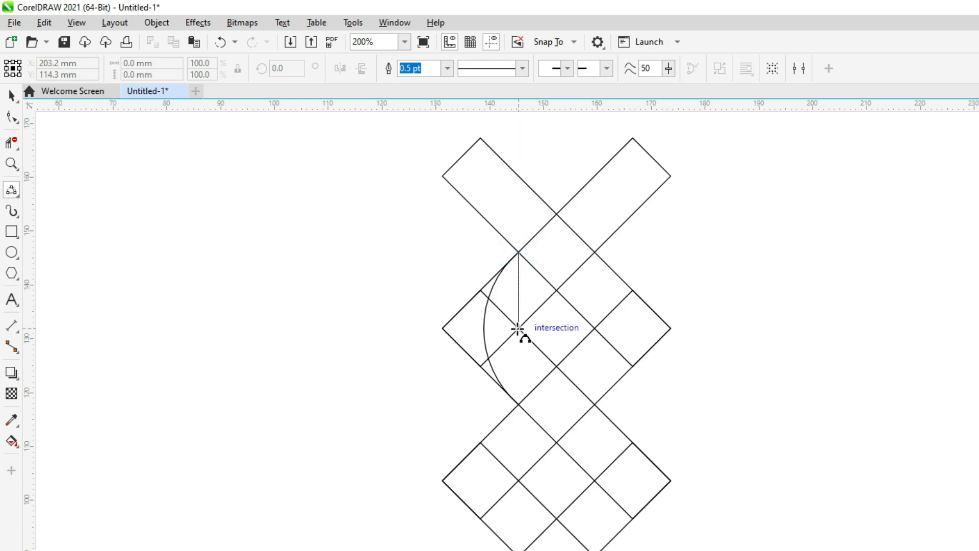
pyautogui.click(505, 295)
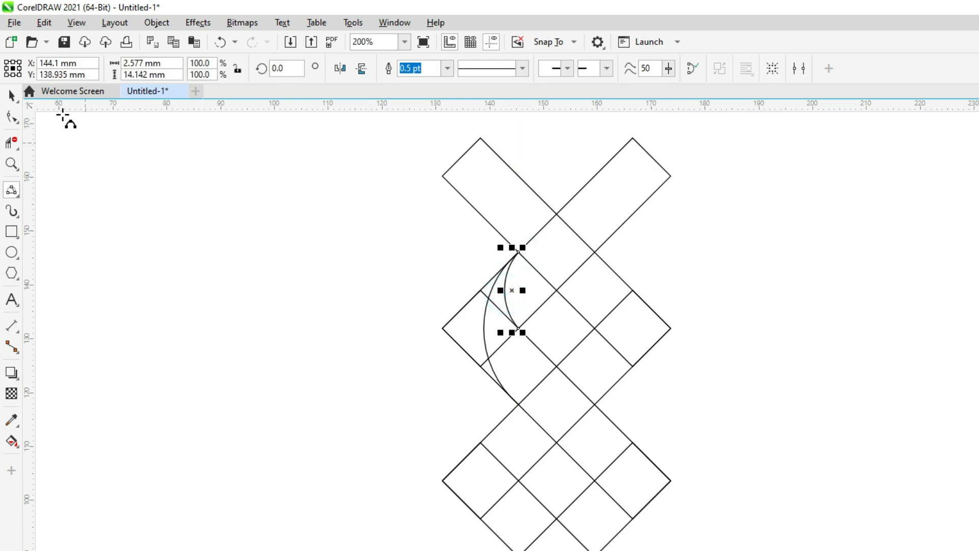
pyautogui.click(12, 100)
# Step: Paste a copy of the small arc in place and mirror it downward to span the lower half of the large arc
pyautogui.moveTo(506, 290); pyautogui.dragTo(399, 288)
pyautogui.hotkey('ctrl', 'z')
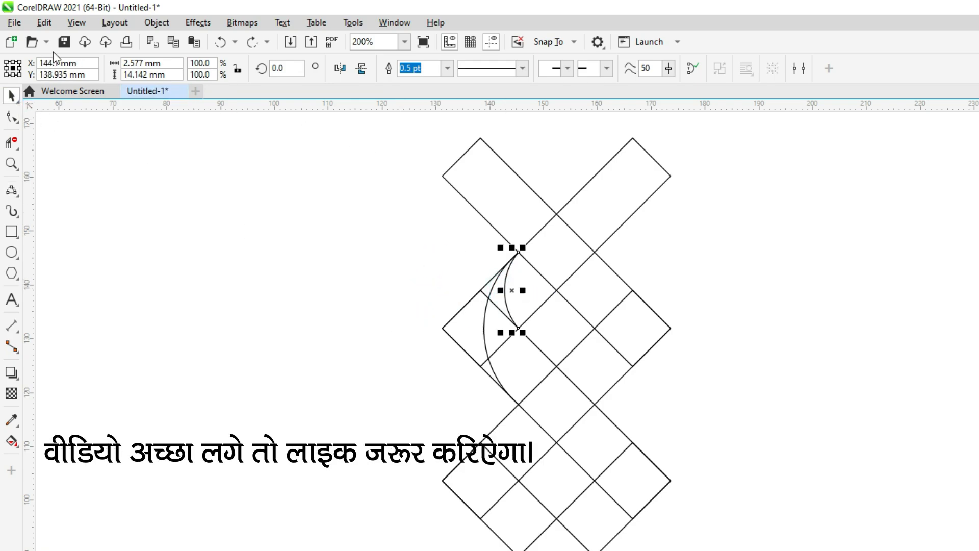
pyautogui.click(44, 23)
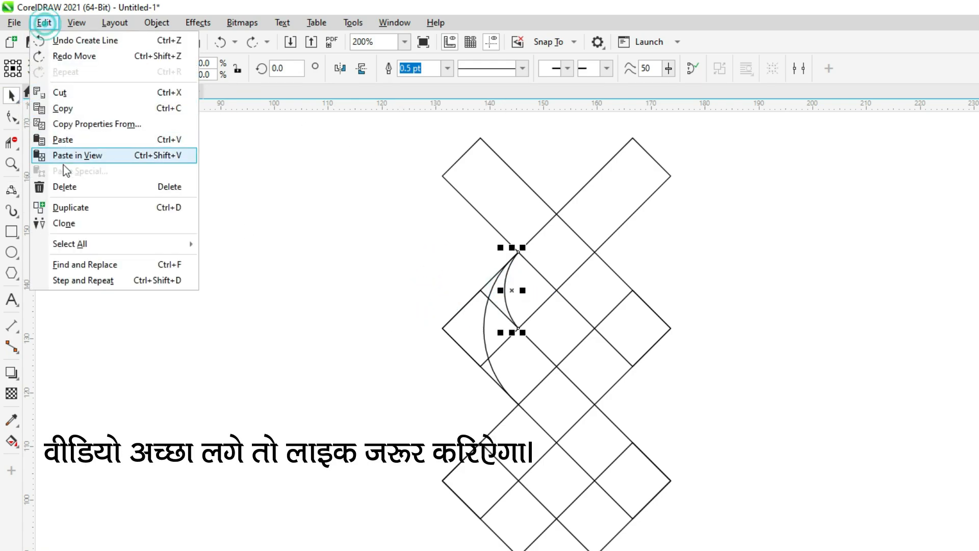
pyautogui.click(63, 108)
pyautogui.click(44, 22)
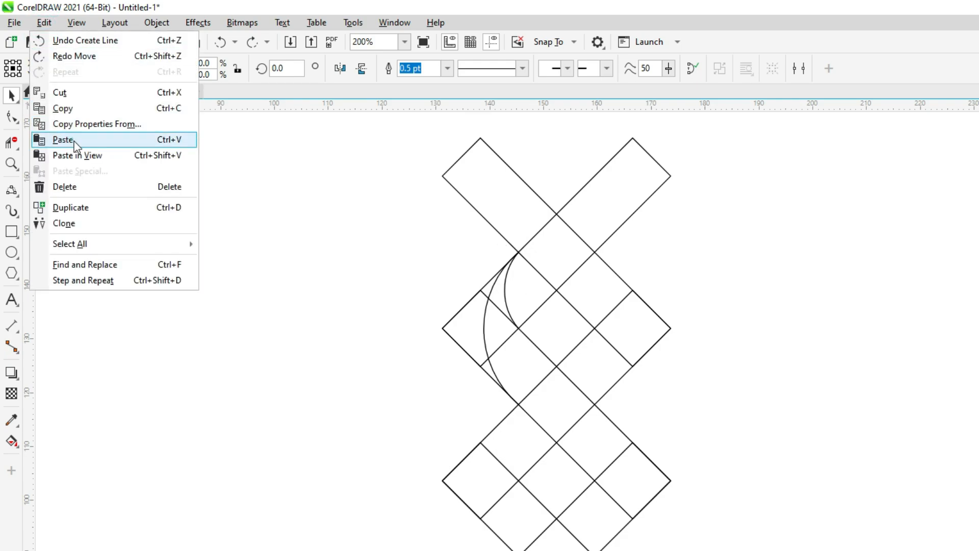
pyautogui.click(75, 142)
pyautogui.moveTo(511, 250); pyautogui.dragTo(526, 388)
# Step: Copy the large arc and both small arcs, paste them in place, and mirror the copies horizontally to the right
pyautogui.moveTo(276, 224); pyautogui.dragTo(619, 452)
pyautogui.moveTo(500, 331); pyautogui.dragTo(355, 325)
pyautogui.hotkey('ctrl', 'z')
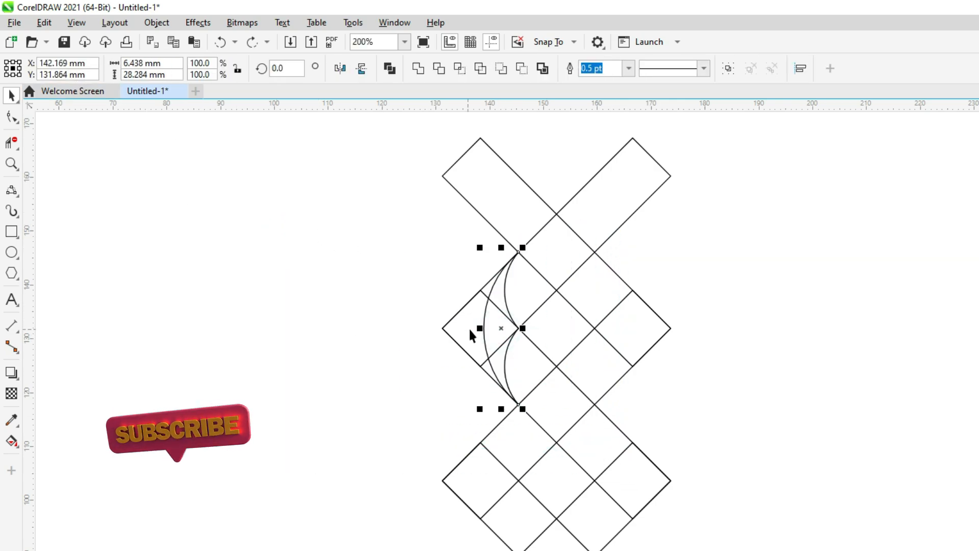
pyautogui.click(45, 22)
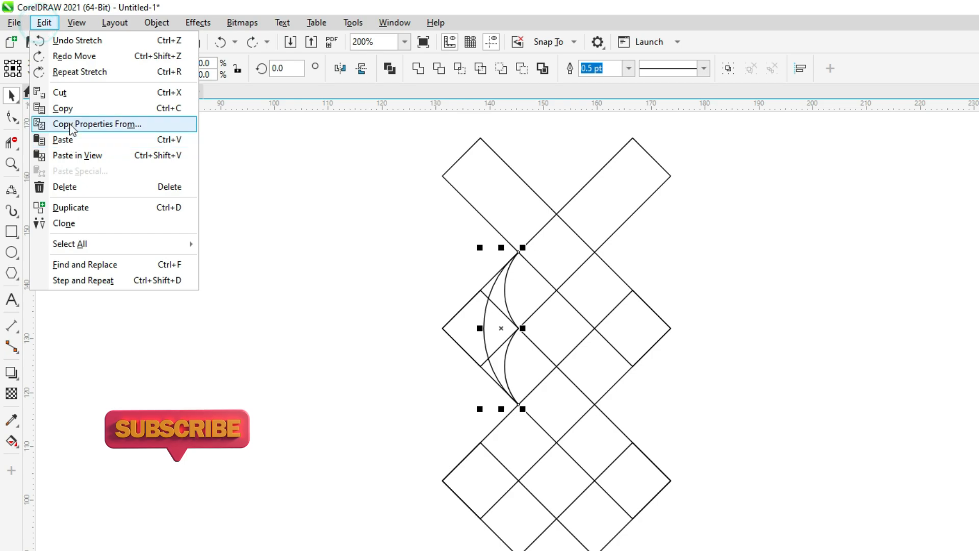
pyautogui.click(66, 91)
pyautogui.click(45, 23)
pyautogui.click(67, 137)
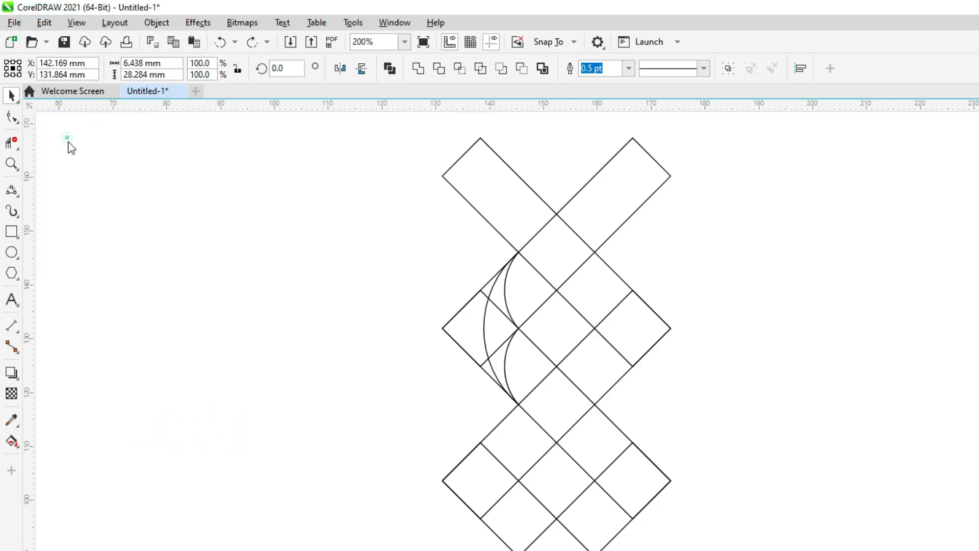
pyautogui.moveTo(479, 328); pyautogui.dragTo(553, 332)
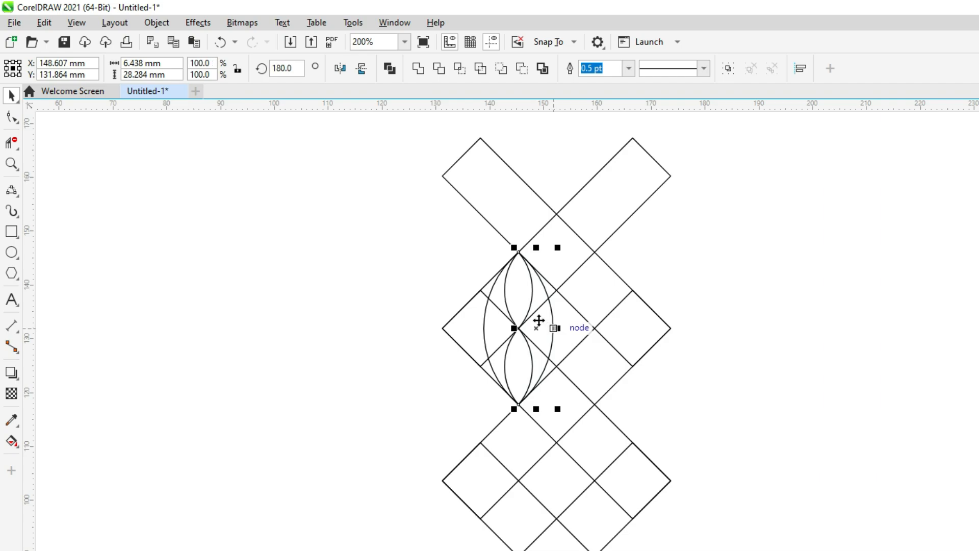
pyautogui.moveTo(518, 254); pyautogui.dragTo(594, 251)
pyautogui.click(709, 262)
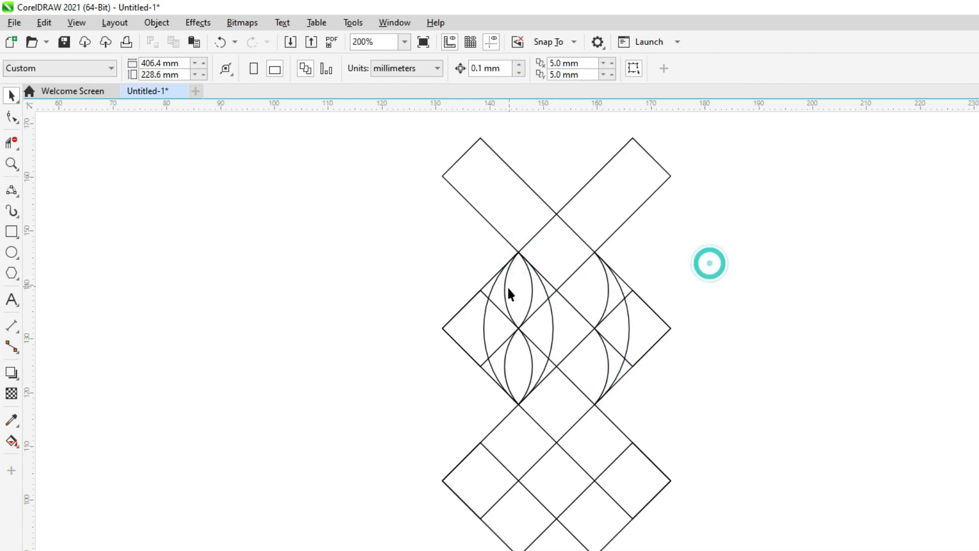
pyautogui.hotkey('ctrl', 'z')
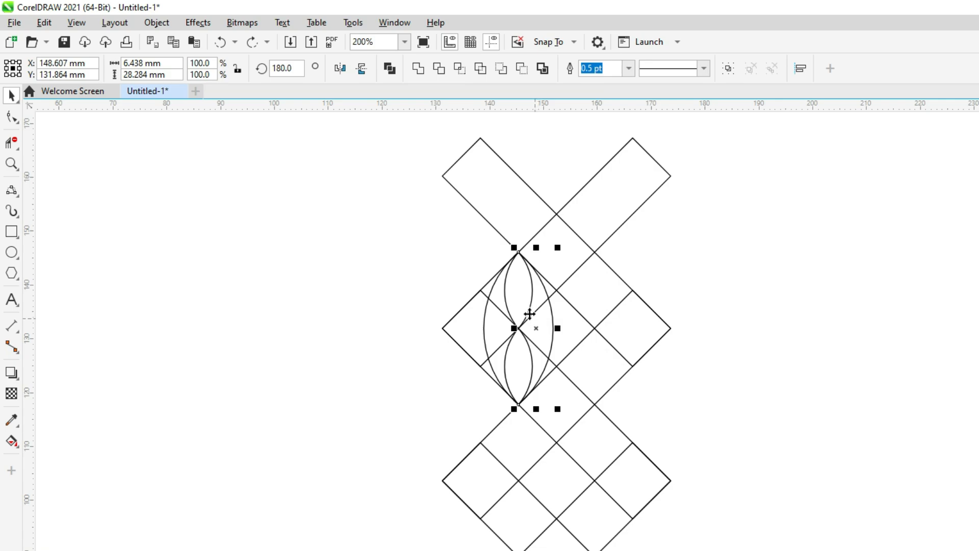
# Step: Move the mirrored arcs onto the lattice's right-hand crossings and copy all six arcs straight down onto the next row of crossings
pyautogui.moveTo(518, 252); pyautogui.dragTo(592, 255)
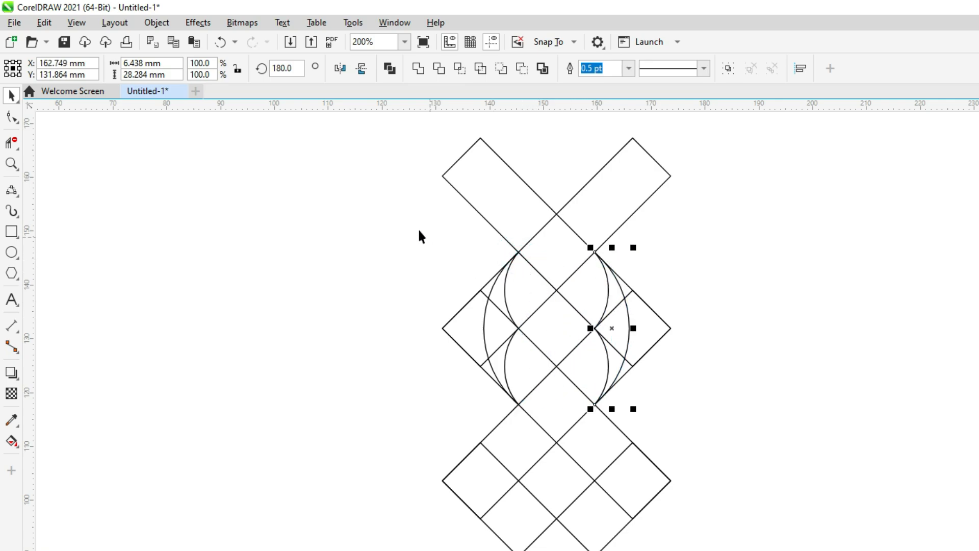
pyautogui.moveTo(421, 230); pyautogui.dragTo(696, 424)
pyautogui.moveTo(595, 252); pyautogui.dragTo(595, 406)
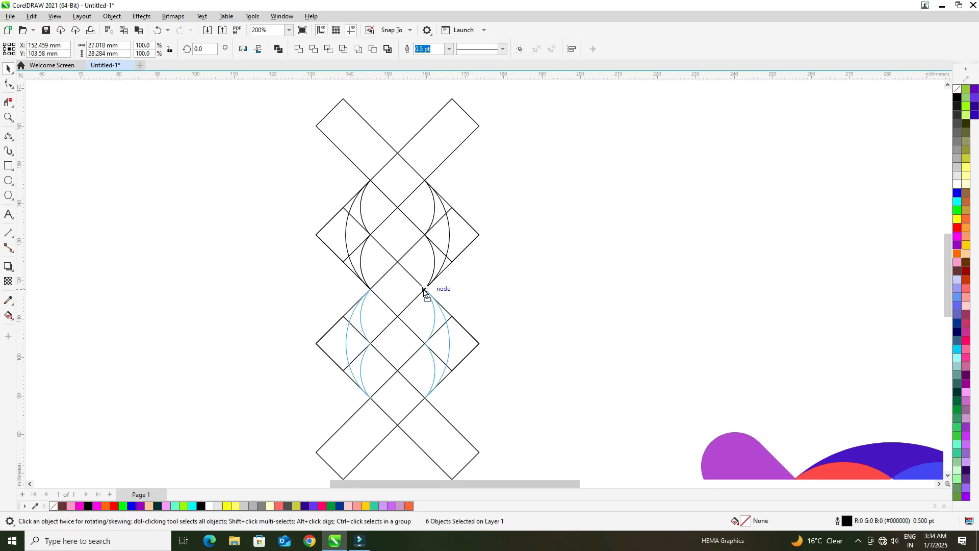
# Step: Round the outer corners at the upper ends of both top bars to a 5 mm radius with the Shape tool
pyautogui.moveTo(424, 289); pyautogui.dragTo(424, 289)
pyautogui.click(541, 275)
pyautogui.scroll(-1, 367, 235)
pyautogui.click(355, 165)
pyautogui.click(13, 90)
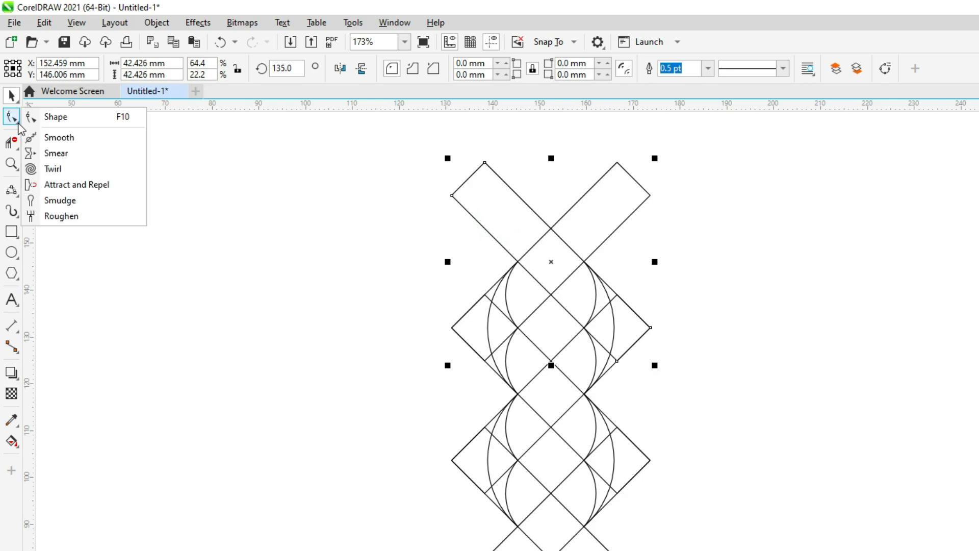
pyautogui.click(60, 121)
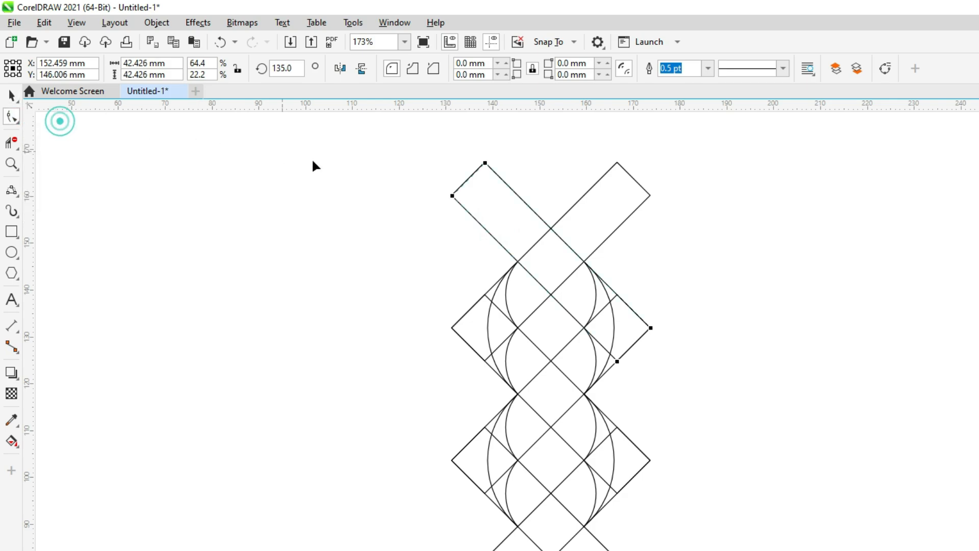
pyautogui.click(484, 164)
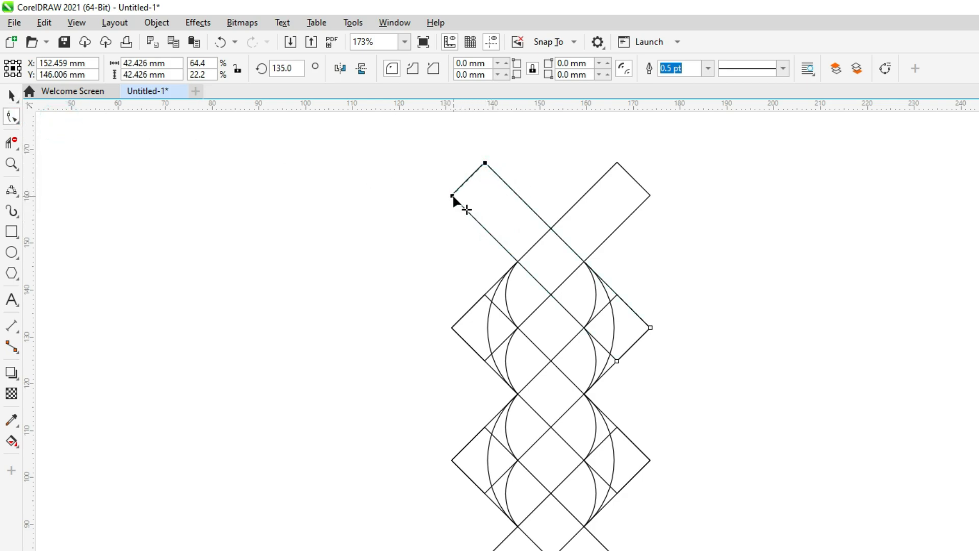
pyautogui.moveTo(452, 196); pyautogui.dragTo(591, 294)
pyautogui.click(606, 213)
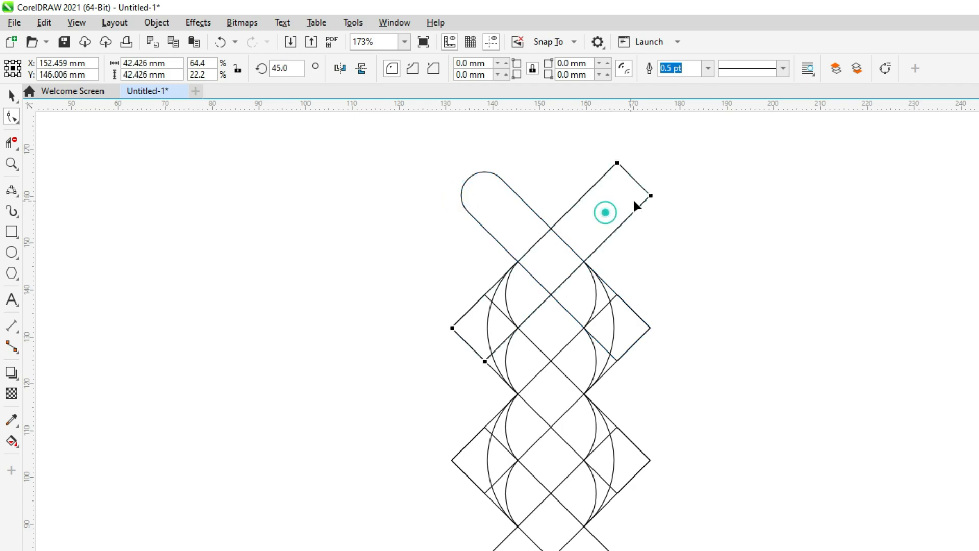
pyautogui.keyDown('shift'); pyautogui.click(618, 162); pyautogui.keyUp('shift')
pyautogui.moveTo(618, 162); pyautogui.dragTo(503, 239)
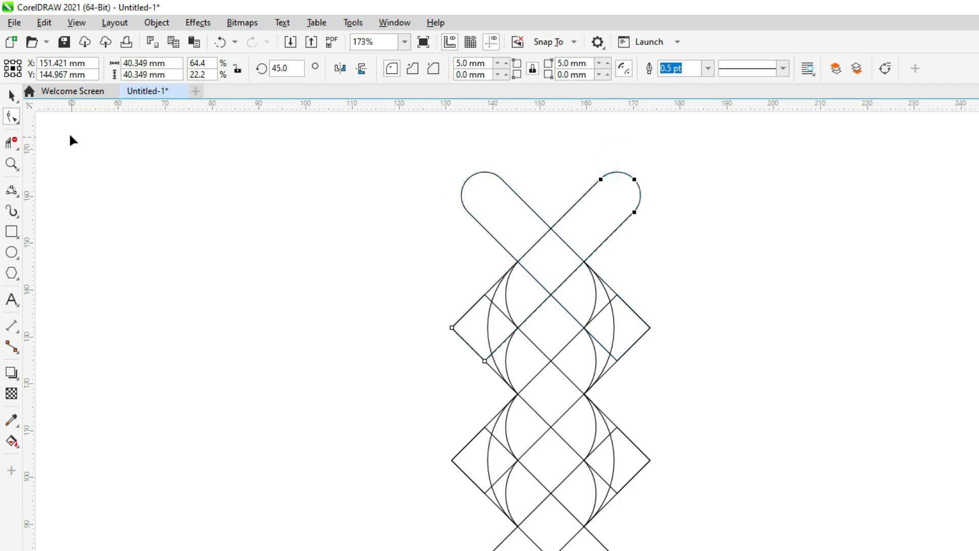
# Step: Select the entire lattice together with all its arcs and group them
pyautogui.click(17, 96)
pyautogui.click(130, 184)
pyautogui.moveTo(362, 126); pyautogui.dragTo(783, 550)
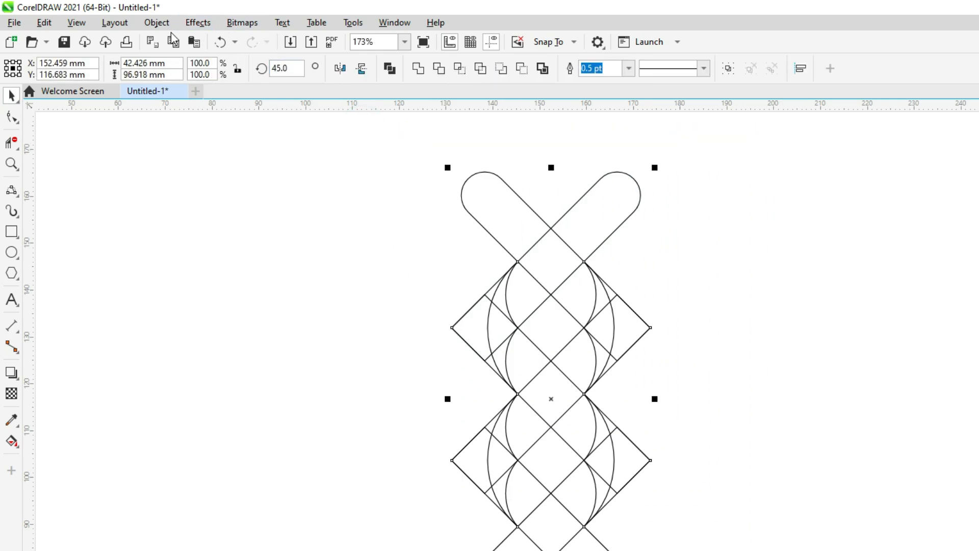
pyautogui.click(158, 23)
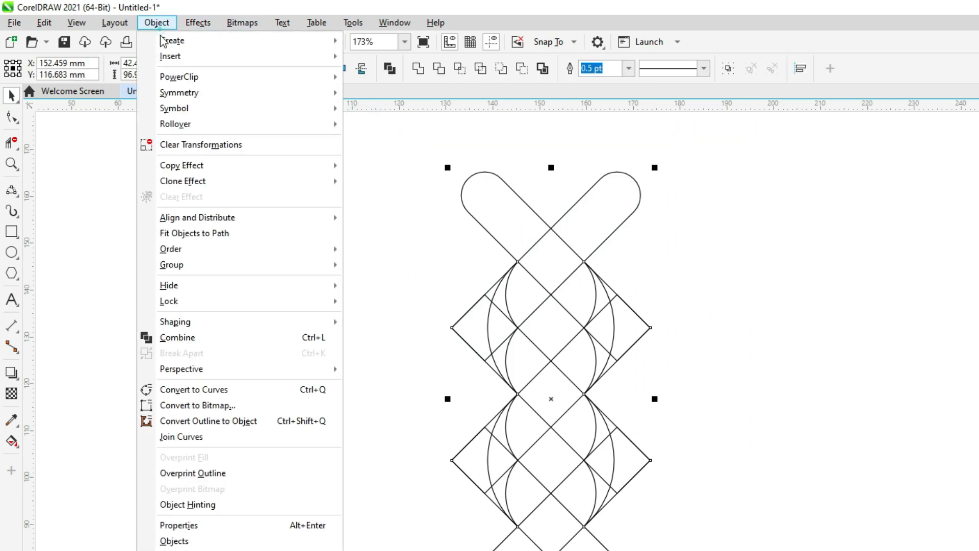
pyautogui.click(206, 266)
pyautogui.click(377, 267)
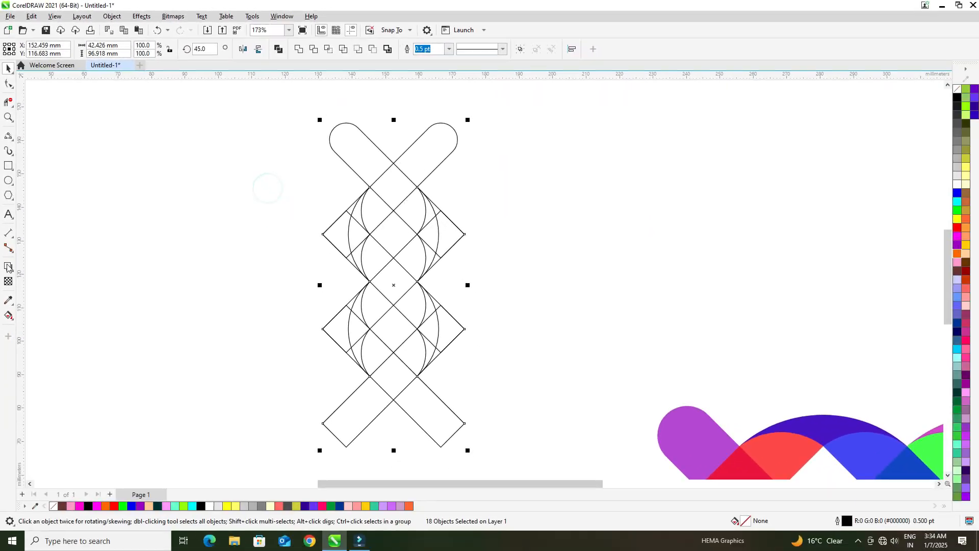
# Step: Smart Fill the regions of the upper-right rounded bar and the curved tail continuing at its lower-left end with magenta
pyautogui.click(18, 235)
pyautogui.click(57, 245)
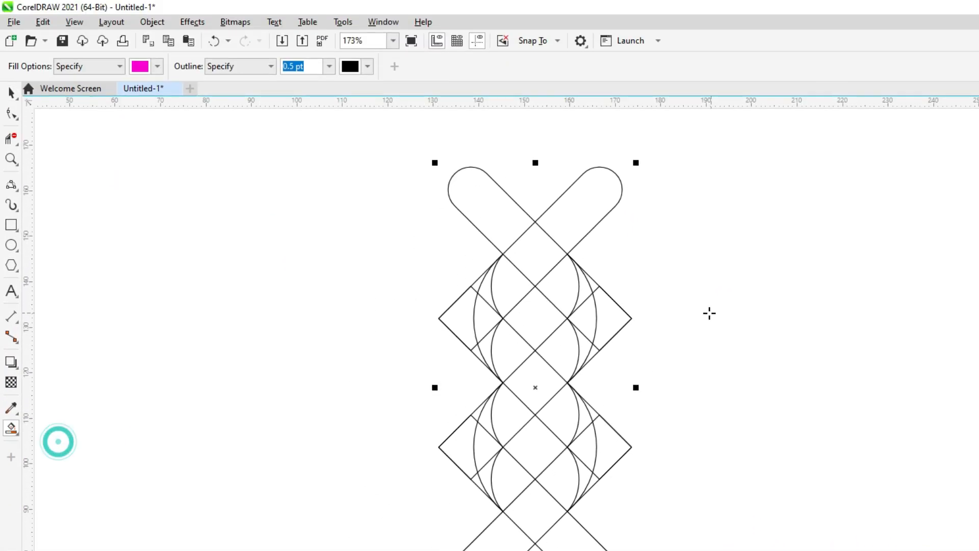
pyautogui.click(552, 259)
pyautogui.click(548, 250)
pyautogui.click(513, 278)
pyautogui.click(491, 298)
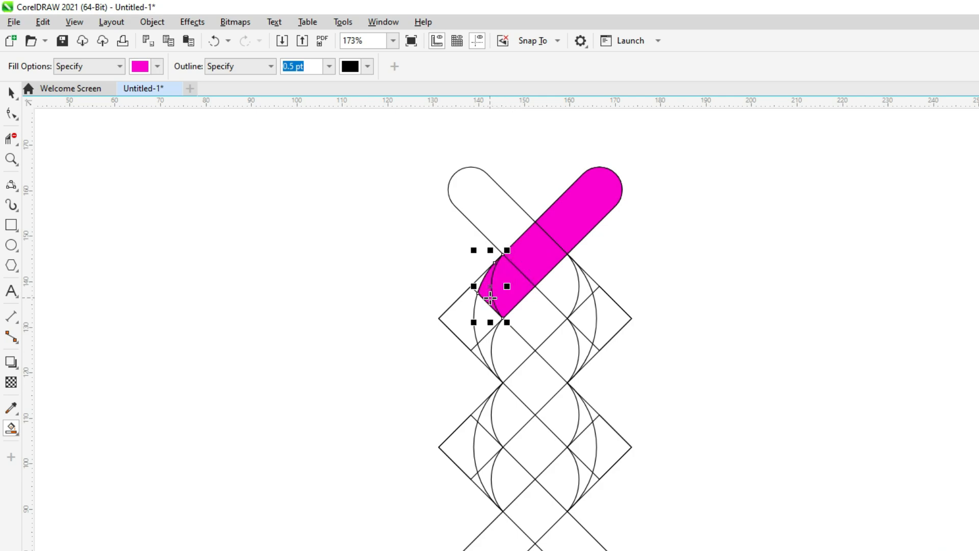
pyautogui.click(483, 308)
pyautogui.click(483, 348)
# Step: Move the magenta pieces clear of the lattice to the right and weld them into one shape
pyautogui.click(12, 93)
pyautogui.click(187, 195)
pyautogui.moveTo(347, 149); pyautogui.dragTo(702, 387)
pyautogui.moveTo(556, 289); pyautogui.dragTo(864, 262)
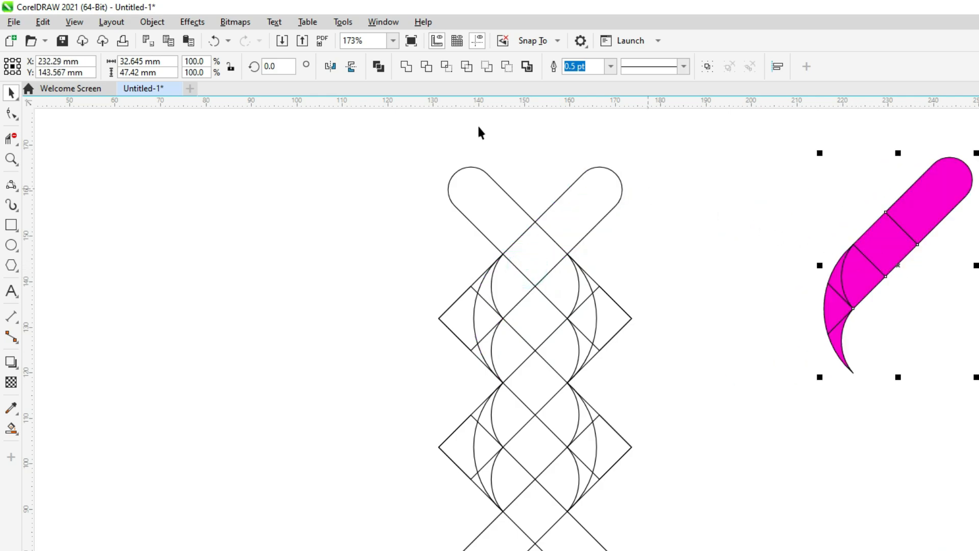
pyautogui.click(404, 67)
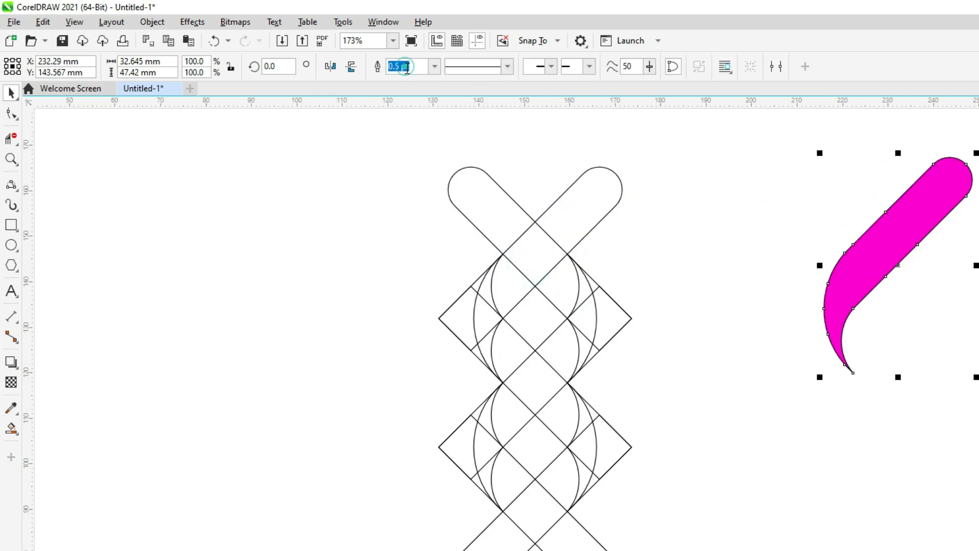
pyautogui.click(684, 232)
pyautogui.moveTo(871, 264); pyautogui.dragTo(918, 311)
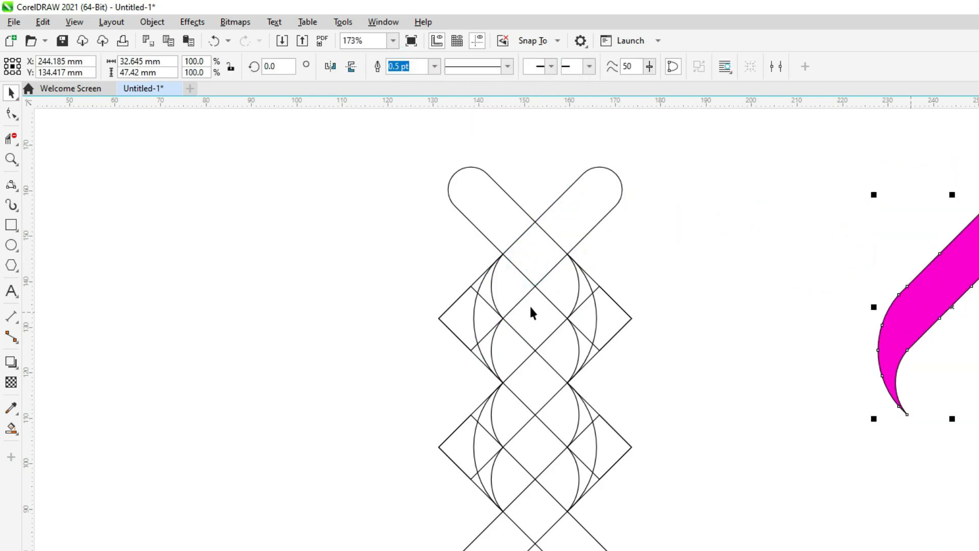
# Step: Remove the line segments crossing the central S-shaped band of the lattice with Virtual Segment Delete
pyautogui.scroll(-3, 531, 312)
pyautogui.scroll(2, 509, 313)
pyautogui.scroll(1, 560, 363)
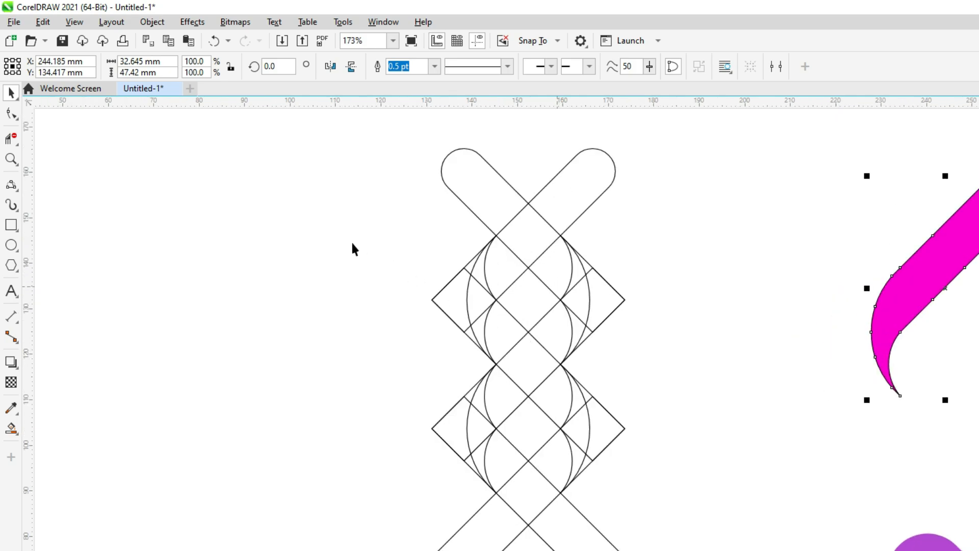
pyautogui.click(16, 146)
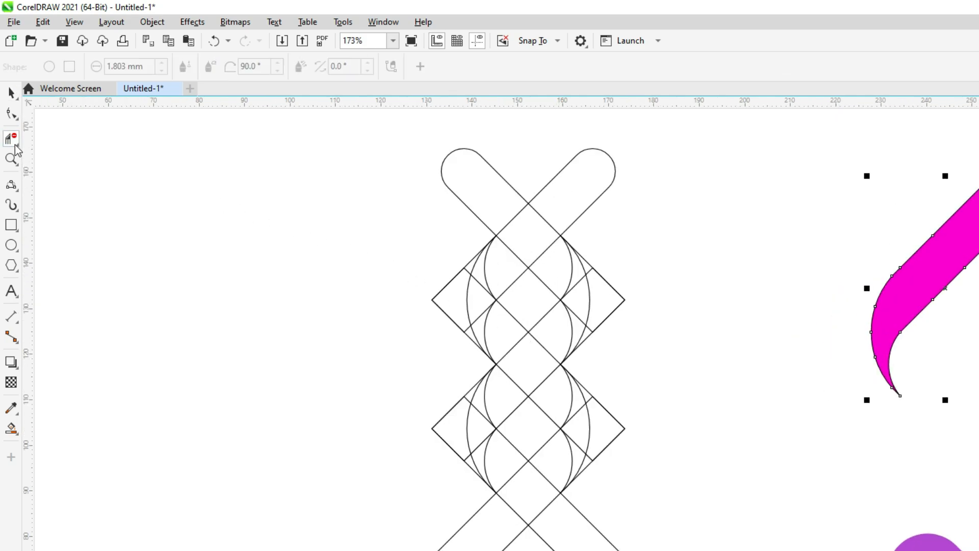
pyautogui.click(18, 145)
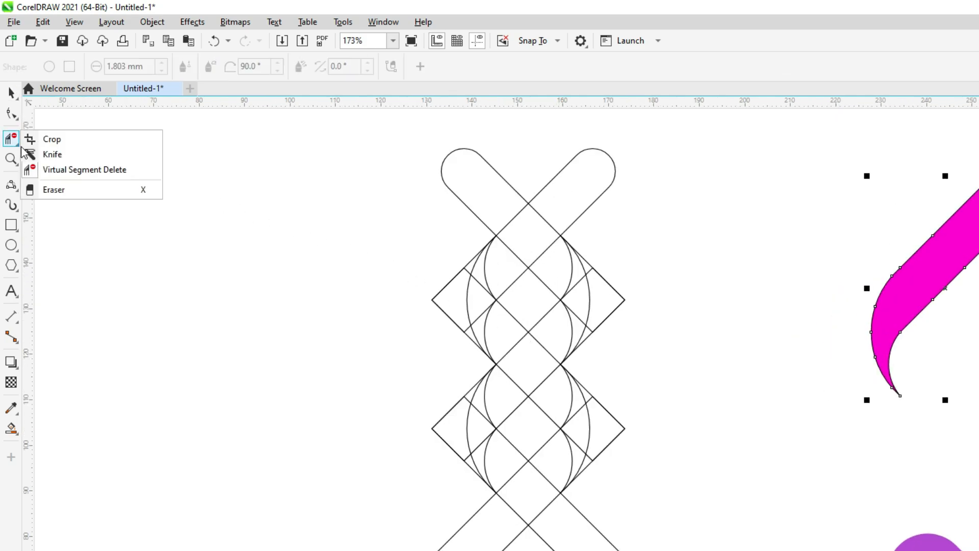
pyautogui.click(88, 167)
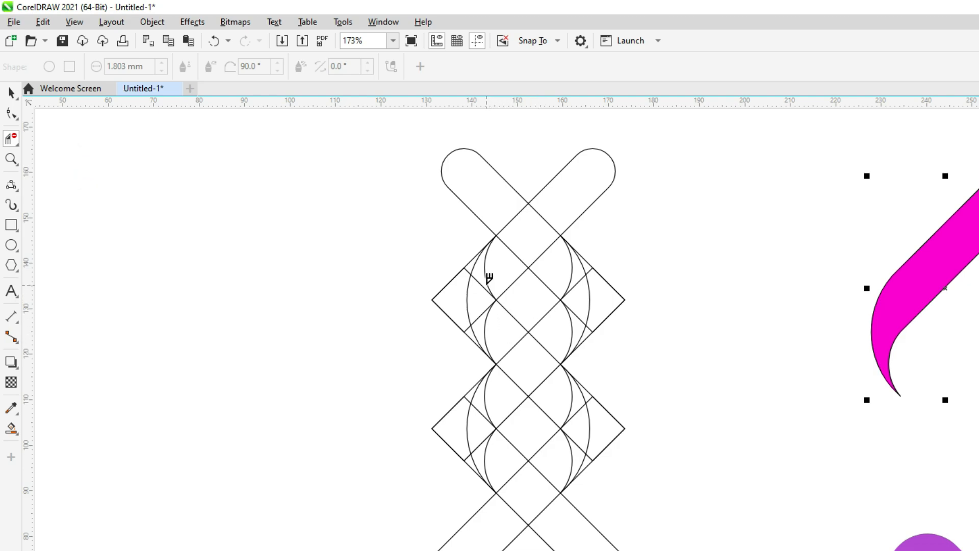
pyautogui.moveTo(479, 303); pyautogui.dragTo(497, 334)
pyautogui.click(481, 277)
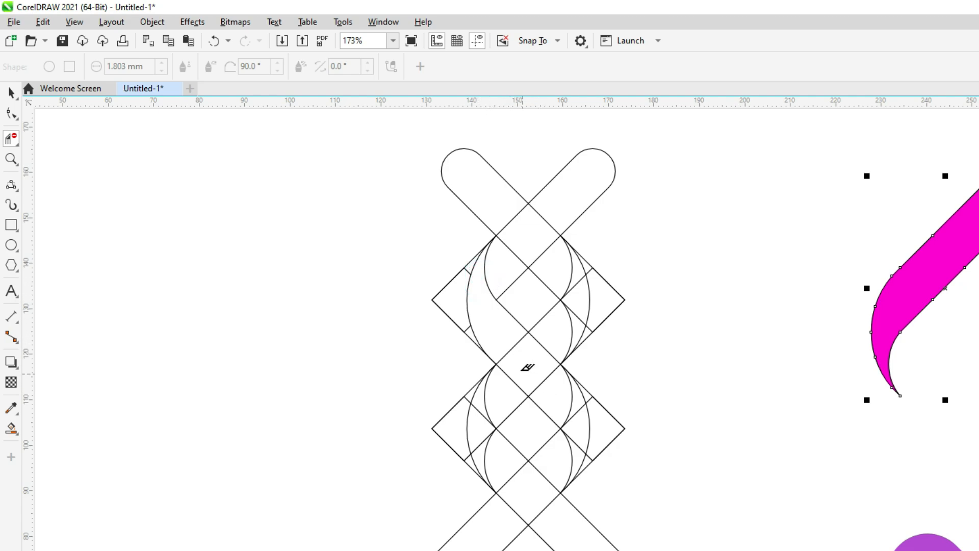
pyautogui.moveTo(537, 353); pyautogui.dragTo(585, 445)
# Step: Smart Fill the cleared S-shaped band in the lattice with magenta
pyautogui.click(11, 428)
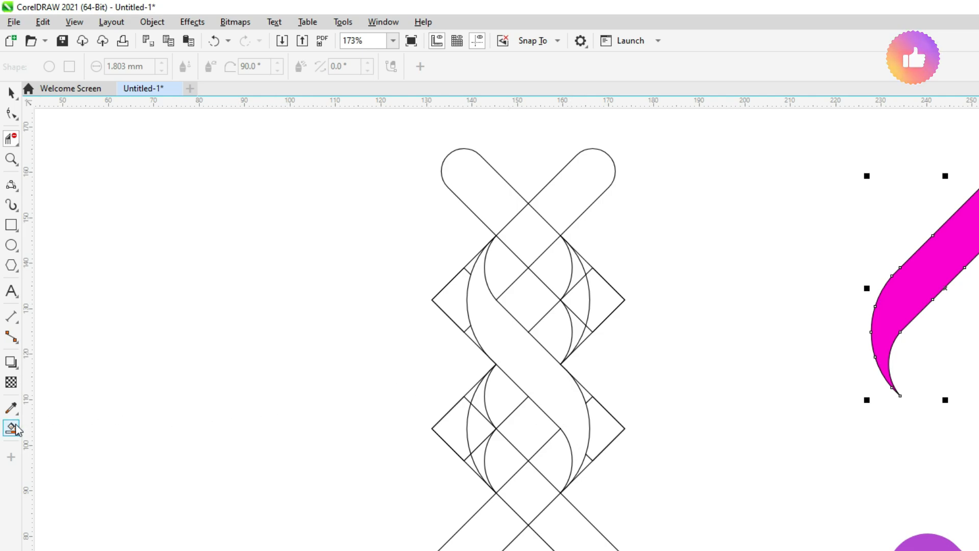
pyautogui.click(20, 442)
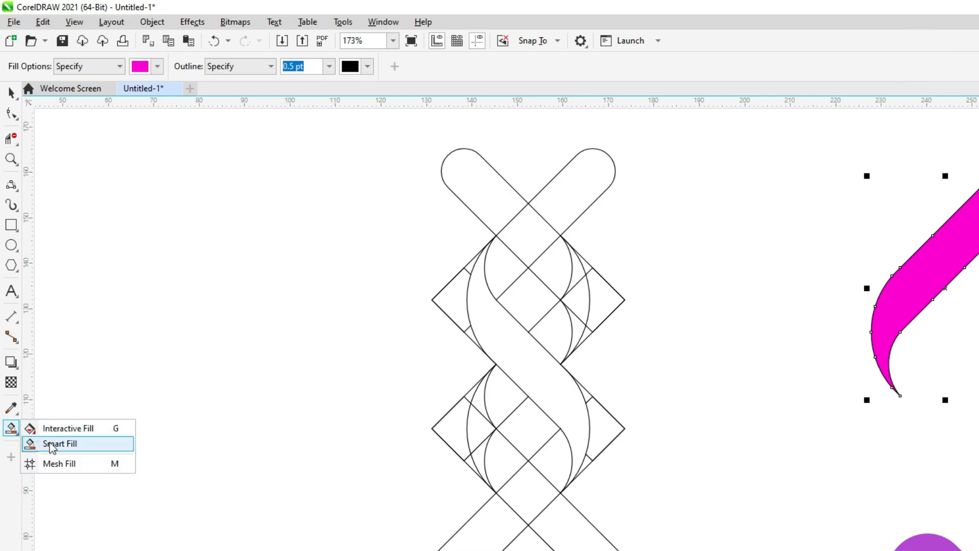
pyautogui.click(39, 441)
pyautogui.click(493, 338)
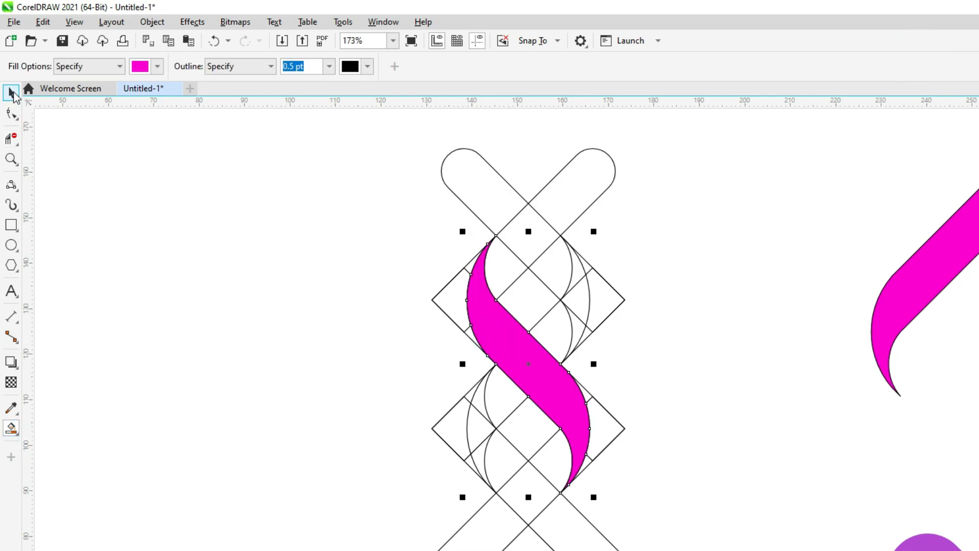
# Step: Move the filled S-shaped band out to the right of the lattice and shift the lattice group to the left
pyautogui.click(11, 92)
pyautogui.click(164, 204)
pyautogui.moveTo(500, 321); pyautogui.dragTo(729, 295)
pyautogui.moveTo(585, 308); pyautogui.dragTo(240, 309)
pyautogui.scroll(-2, 363, 360)
pyautogui.scroll(1, 392, 389)
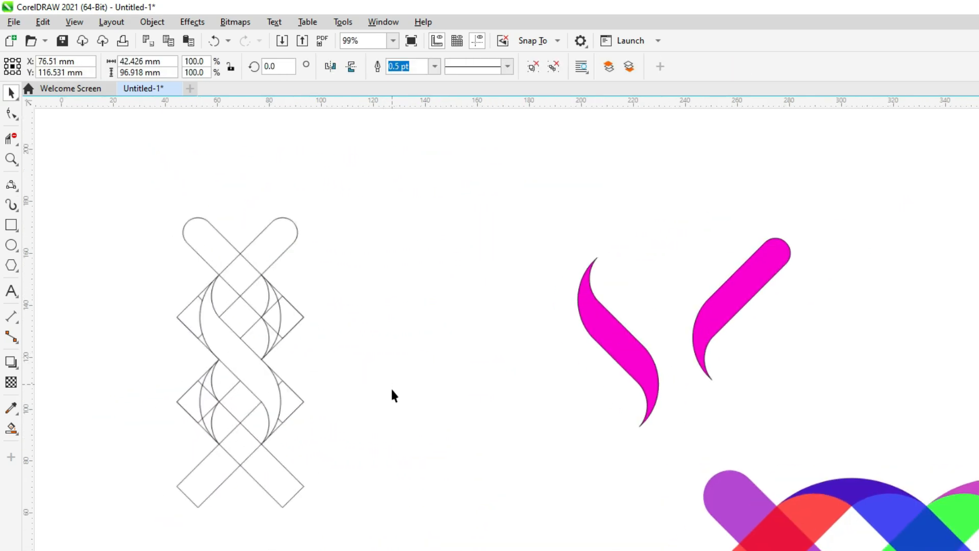
# Step: Bring the two magenta pieces together beside the lattice, overlapping the S-shaped band's upper curve with the bar's curved tail
pyautogui.moveTo(613, 333); pyautogui.dragTo(559, 318)
pyautogui.moveTo(706, 321); pyautogui.dragTo(514, 247)
pyautogui.scroll(2, 520, 266)
pyautogui.moveTo(530, 312); pyautogui.dragTo(504, 215)
pyautogui.click(442, 230)
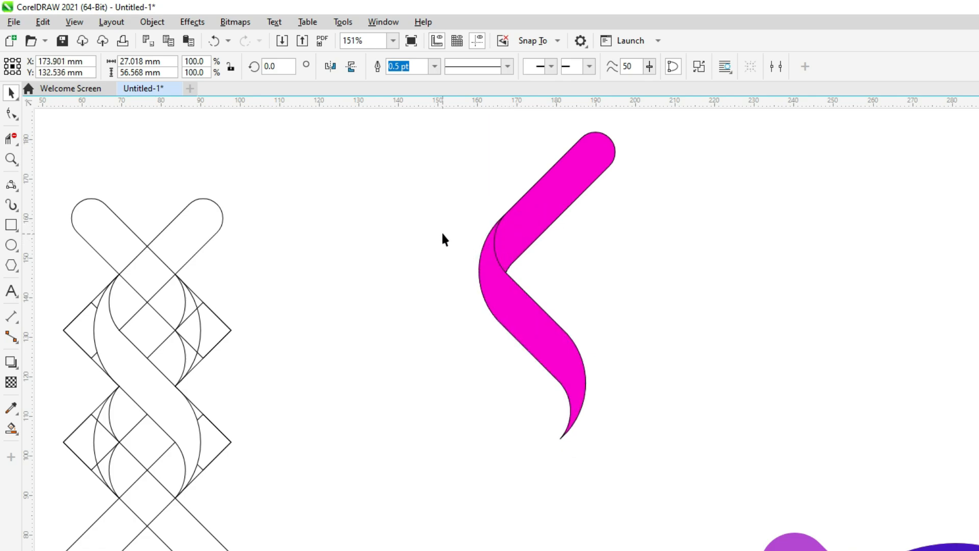
pyautogui.click(500, 278)
pyautogui.click(447, 247)
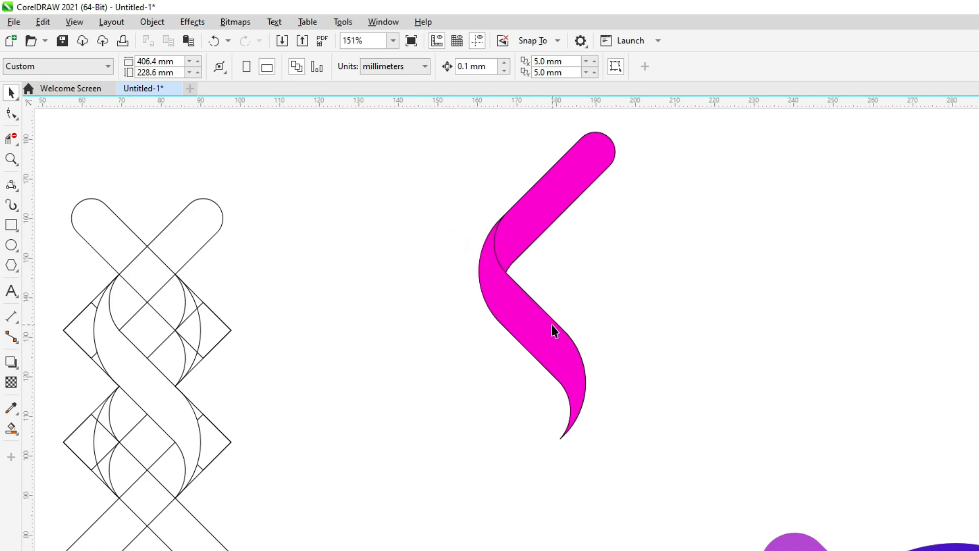
# Step: Refine the S-shaped band's position so its upper curve lines up exactly with the rounded bar's curved edge
pyautogui.scroll(-1, 554, 331)
pyautogui.moveTo(596, 385); pyautogui.dragTo(628, 439)
pyautogui.moveTo(545, 324)
pyautogui.mouseDown()
pyautogui.moveTo(582, 345)
pyautogui.moveTo(548, 318)
pyautogui.mouseUp()
pyautogui.scroll(4, 522, 213)
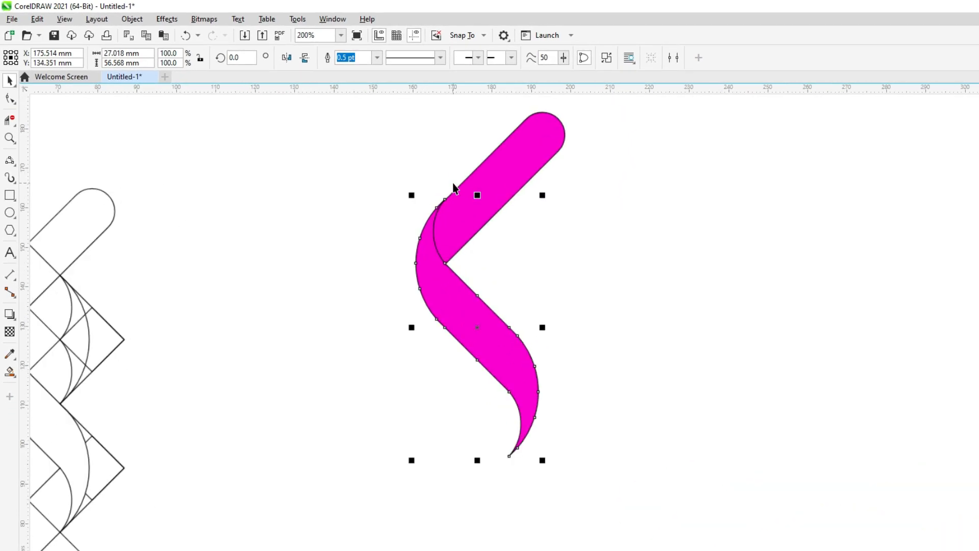
pyautogui.moveTo(496, 251); pyautogui.dragTo(506, 258)
pyautogui.moveTo(441, 229); pyautogui.dragTo(444, 200)
pyautogui.scroll(-4, 411, 199)
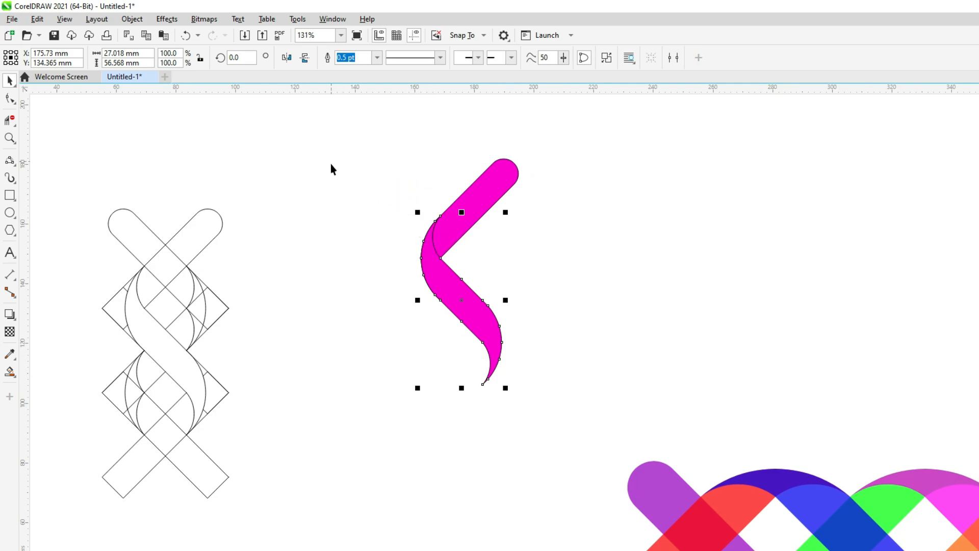
pyautogui.doubleClick(491, 192)
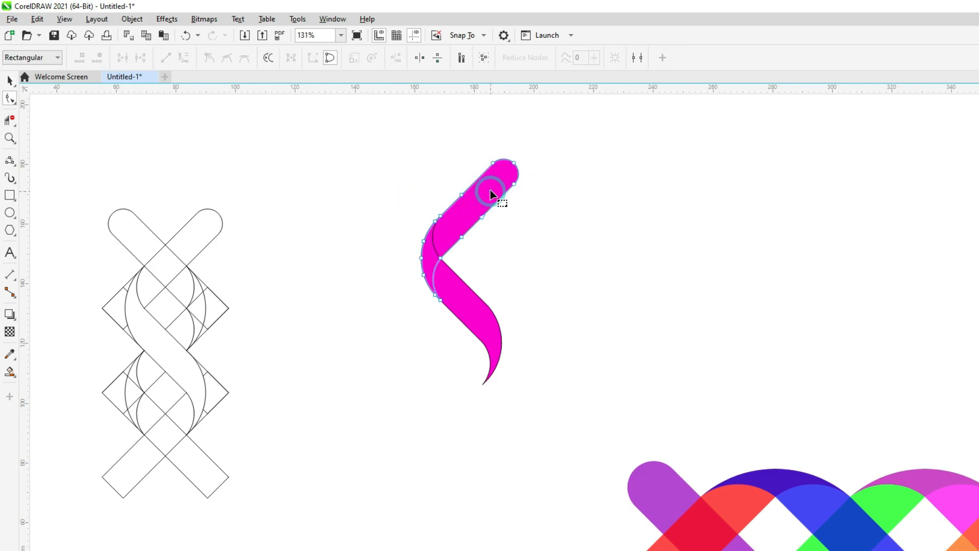
pyautogui.click(10, 81)
pyautogui.click(221, 182)
pyautogui.moveTo(477, 218); pyautogui.dragTo(506, 176)
pyautogui.hotkey('ctrl', 'z')
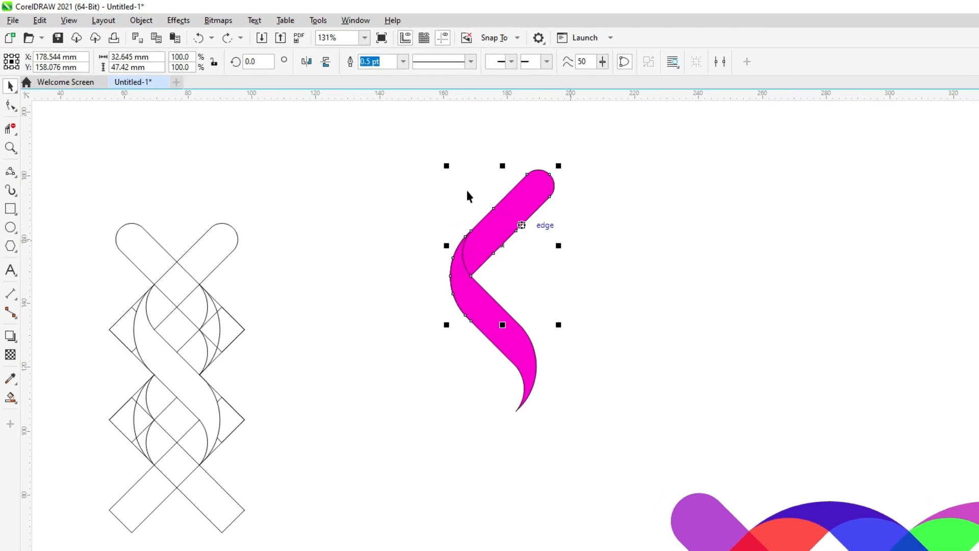
# Step: Copy and paste the rounded magenta bar, then move the copy below and left of the S-shaped band
pyautogui.click(37, 19)
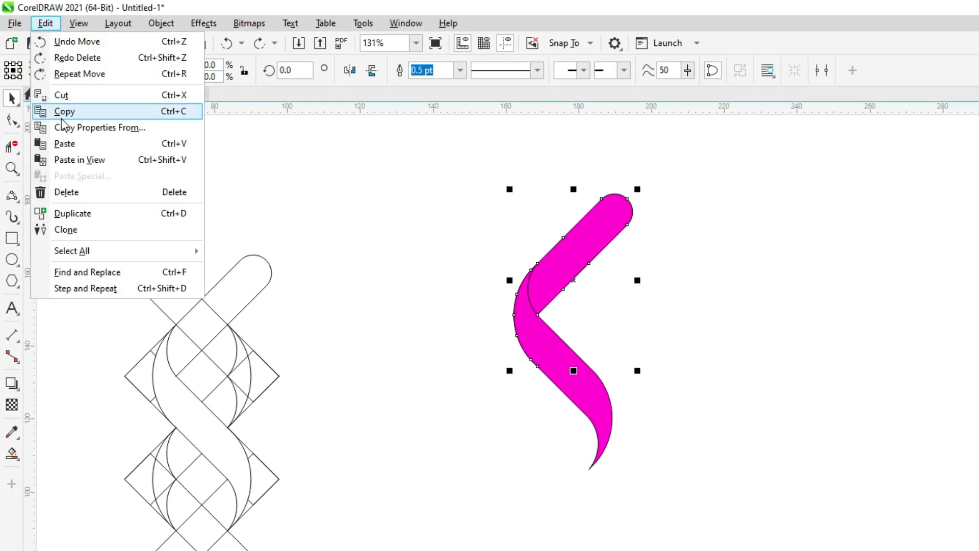
pyautogui.click(62, 112)
pyautogui.click(45, 23)
pyautogui.click(84, 145)
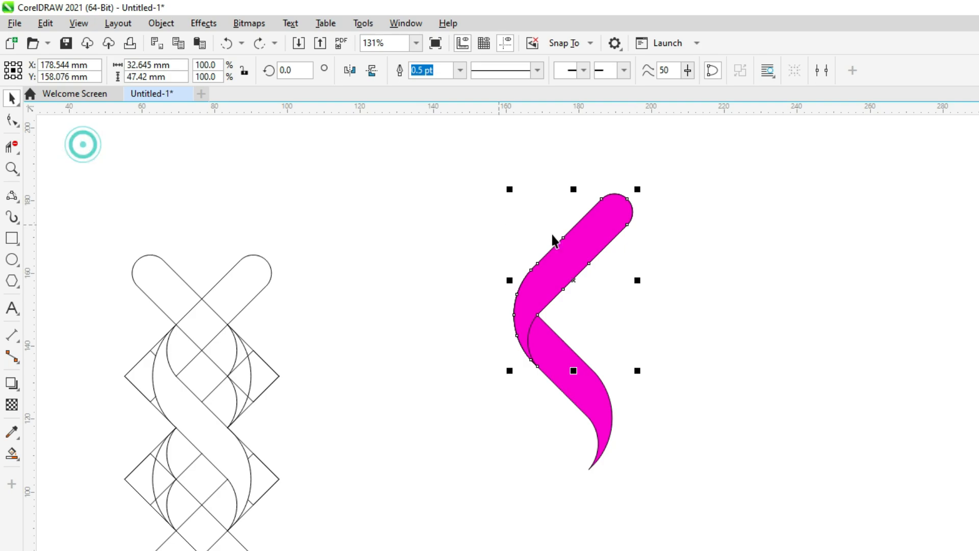
pyautogui.moveTo(604, 255); pyautogui.dragTo(482, 470)
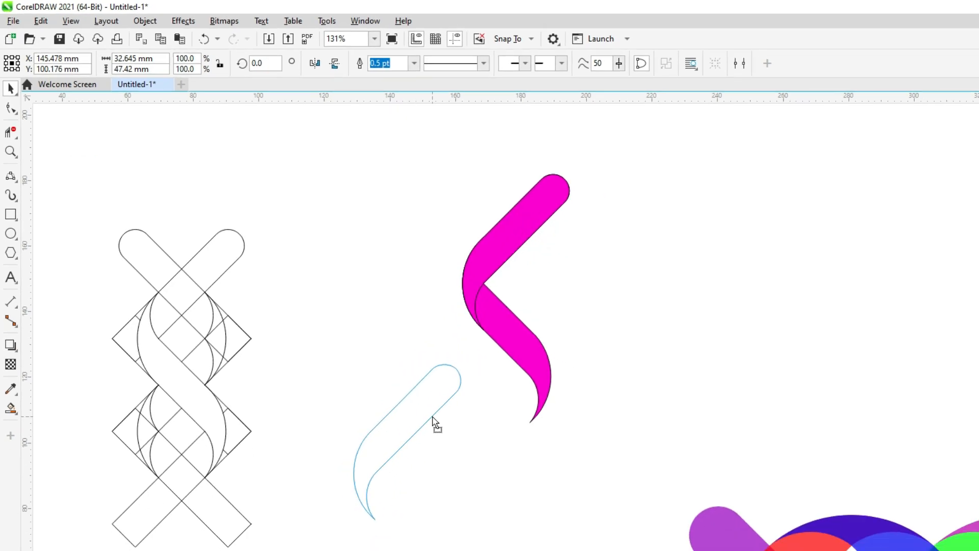
pyautogui.moveTo(434, 422); pyautogui.dragTo(435, 423)
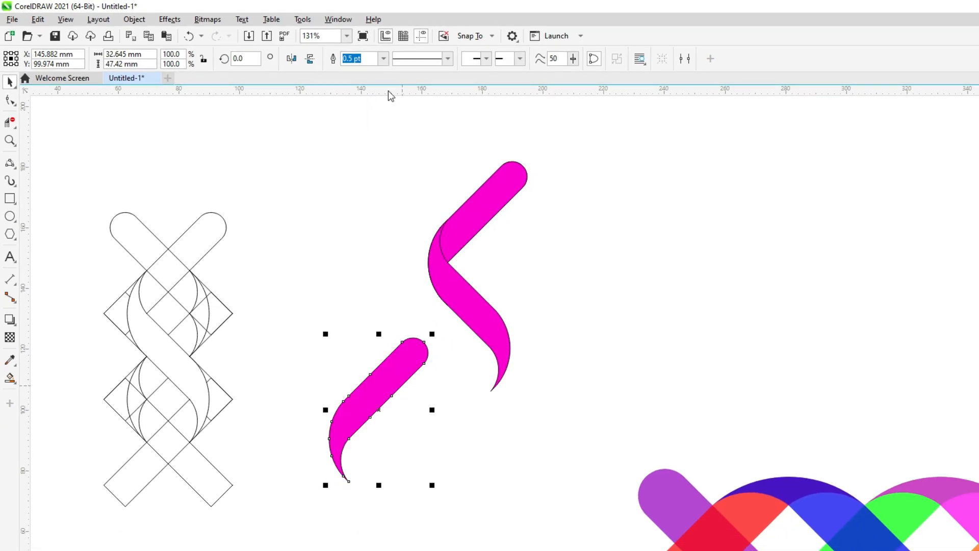
# Step: Mirror the copied bar horizontally and vertically and move it onto the lower curve of the S-shaped band
pyautogui.click(291, 59)
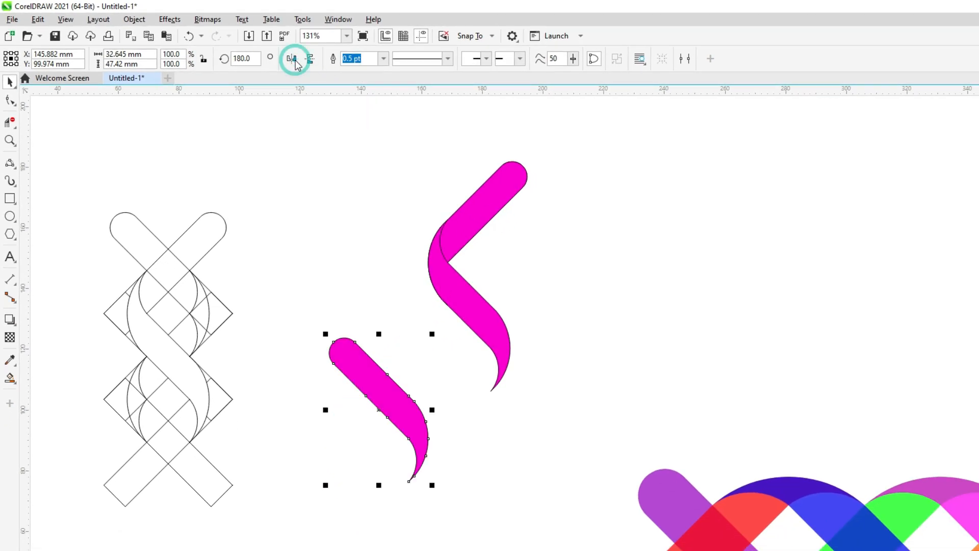
pyautogui.click(311, 58)
pyautogui.moveTo(416, 398); pyautogui.dragTo(518, 382)
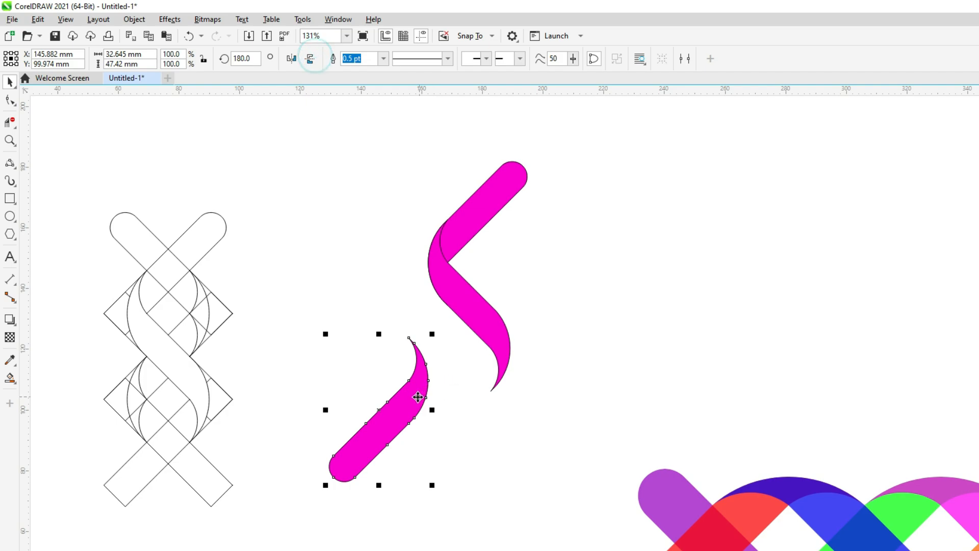
pyautogui.moveTo(571, 333); pyautogui.dragTo(561, 328)
pyautogui.moveTo(555, 295); pyautogui.dragTo(538, 276)
pyautogui.press('Escape')
pyautogui.click(539, 277)
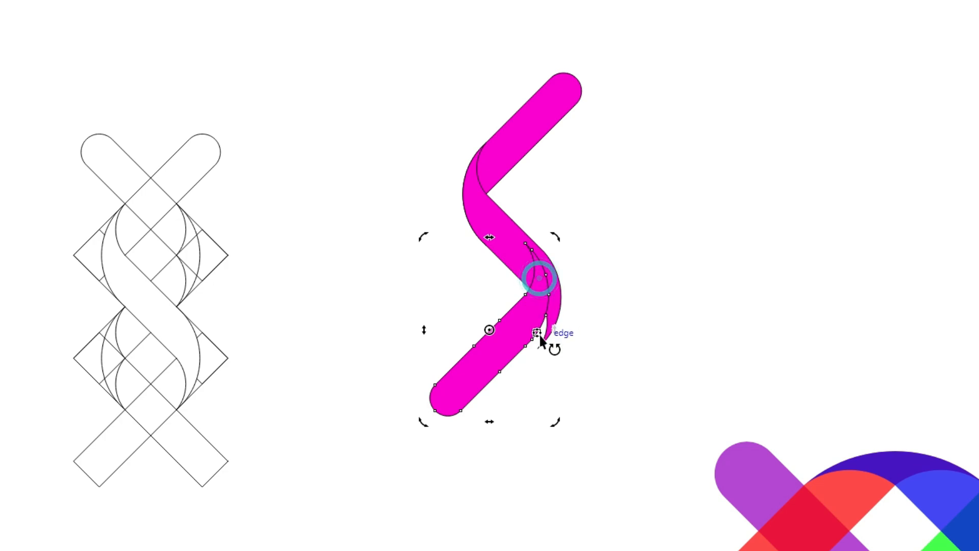